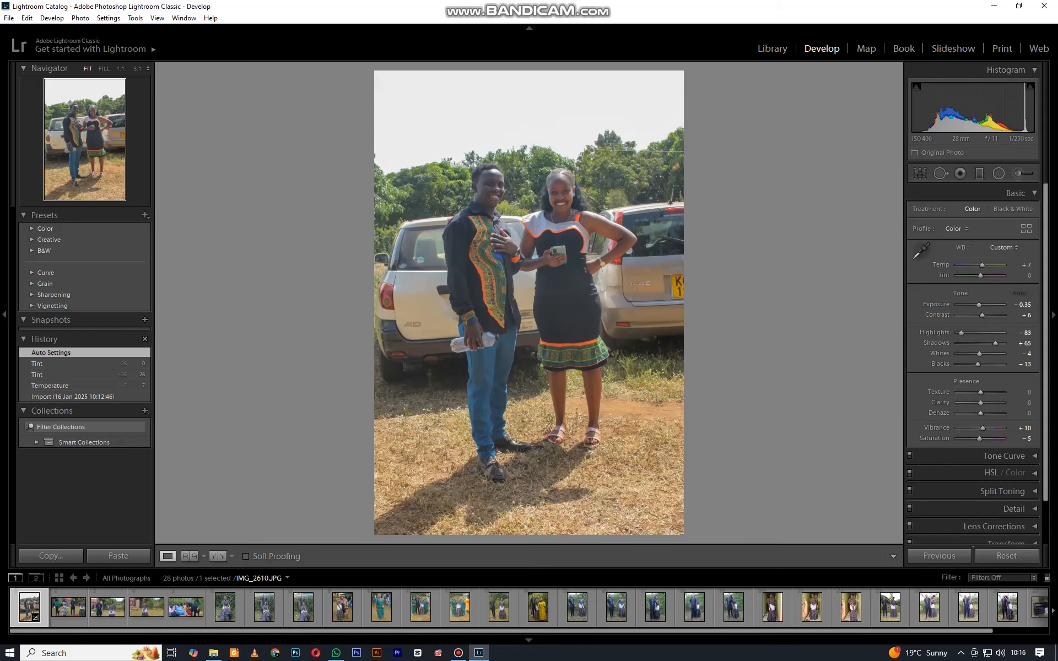
- Set the tone curve's Darks to -11 and toggle the curve off and on to compare the effect on the faces
{"action": "left_click", "coordinate": [1003, 455]}
{"action": "scroll", "coordinate": [972, 397], "scroll_direction": "down", "scroll_amount": 3}
{"action": "left_click", "coordinate": [559, 194]}
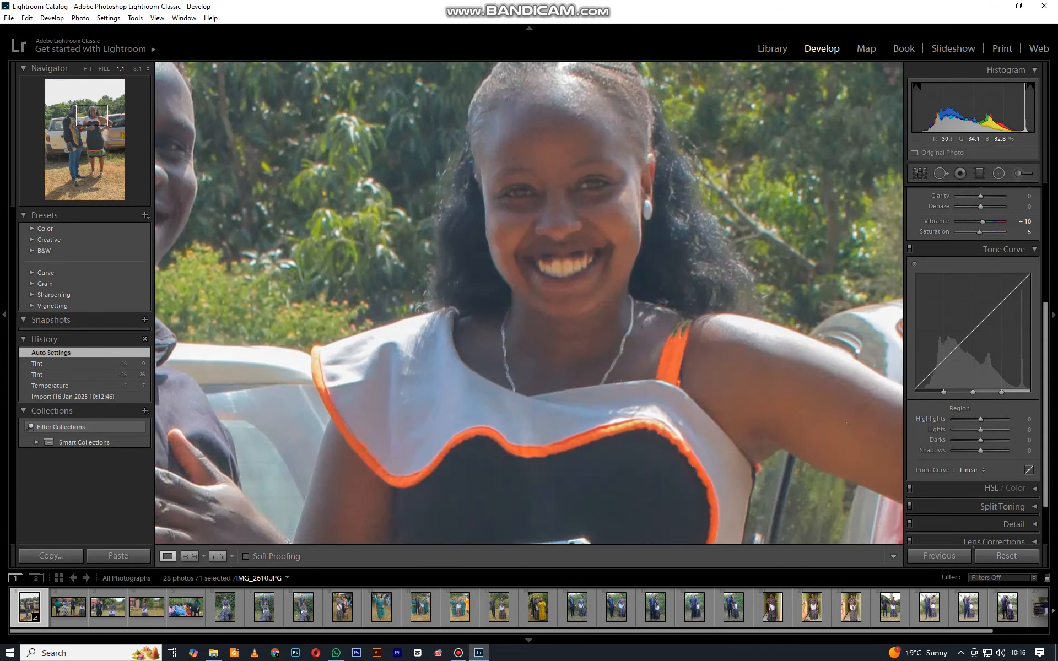
{"action": "left_click_drag", "start_coordinate": [559, 221], "coordinate": [727, 301]}
{"action": "left_click_drag", "start_coordinate": [965, 338], "coordinate": [965, 341]}
{"action": "left_click", "coordinate": [909, 249]}
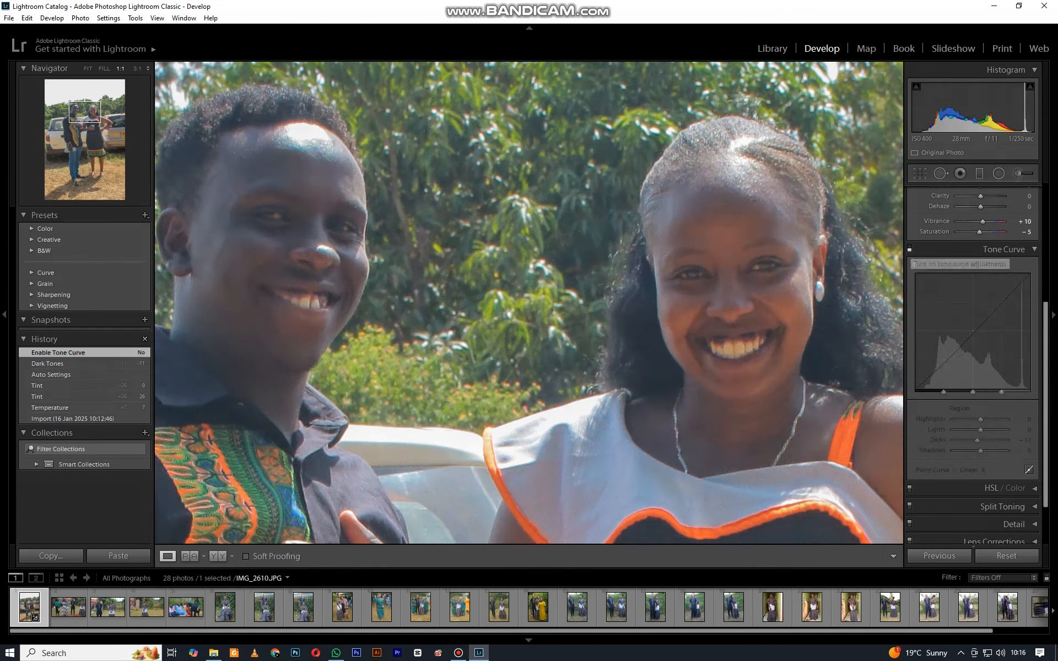
{"action": "left_click", "coordinate": [910, 249]}
{"action": "left_click", "coordinate": [910, 249]}
{"action": "left_click", "coordinate": [910, 249]}
- Shift the Red hue to -18 in the HSL adjustments
{"action": "left_click", "coordinate": [1003, 250]}
{"action": "left_click", "coordinate": [960, 174]}
{"action": "left_click", "coordinate": [960, 173]}
{"action": "scroll", "coordinate": [987, 353], "scroll_direction": "down", "scroll_amount": 3}
{"action": "left_click", "coordinate": [993, 409]}
{"action": "scroll", "coordinate": [993, 411], "scroll_direction": "down", "scroll_amount": 5}
{"action": "left_click", "coordinate": [992, 423]}
{"action": "scroll", "coordinate": [991, 421], "scroll_direction": "down", "scroll_amount": 4}
{"action": "left_click", "coordinate": [918, 272]}
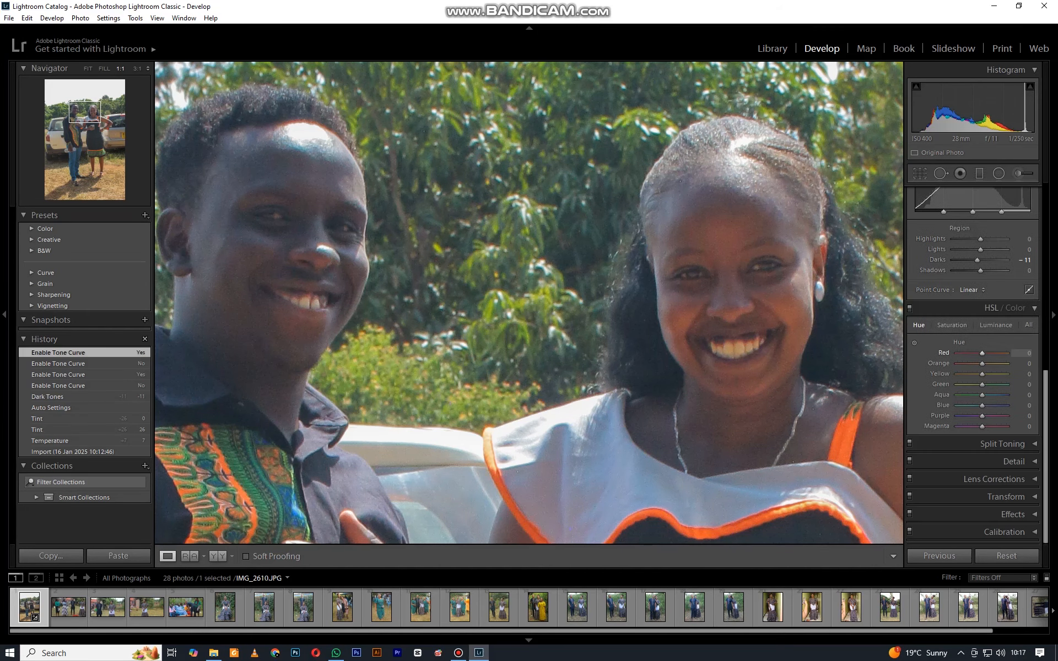
{"action": "left_click_drag", "start_coordinate": [982, 353], "coordinate": [977, 353]}
{"action": "scroll", "coordinate": [661, 309], "scroll_direction": "down", "scroll_amount": 5}
{"action": "scroll", "coordinate": [661, 309], "scroll_direction": "up", "scroll_amount": 4}
{"action": "left_click", "coordinate": [661, 308]}
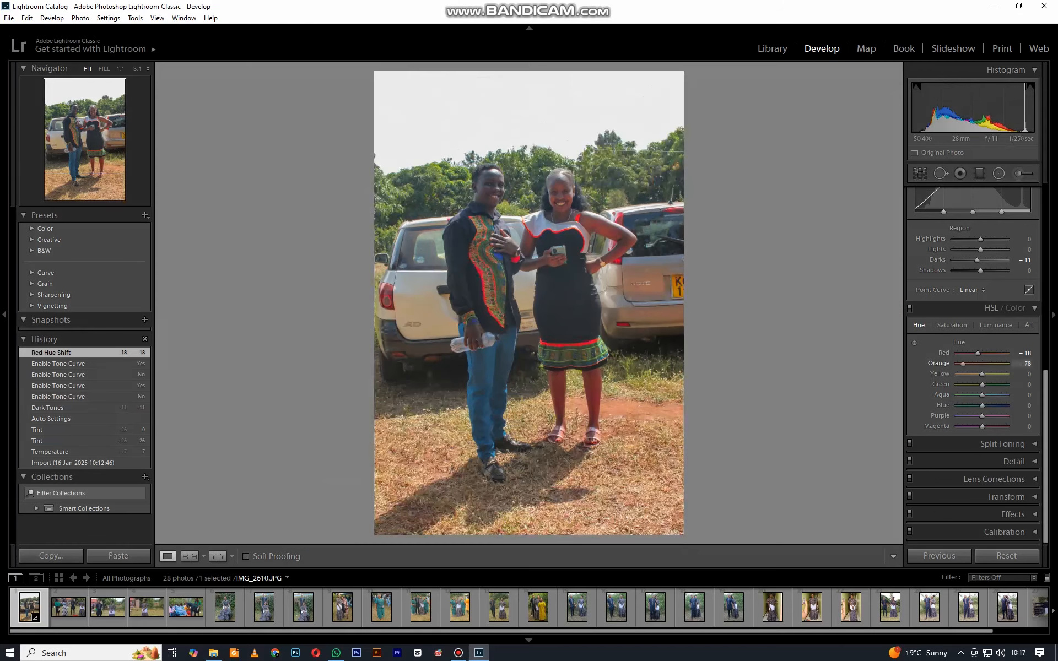
- Set the Orange hue to -22 and the Green hue to +16 in the HSL adjustments
{"action": "left_click_drag", "start_coordinate": [982, 385], "coordinate": [994, 385]}
{"action": "double_click", "coordinate": [994, 385]}
{"action": "left_click_drag", "start_coordinate": [982, 384], "coordinate": [991, 385]}
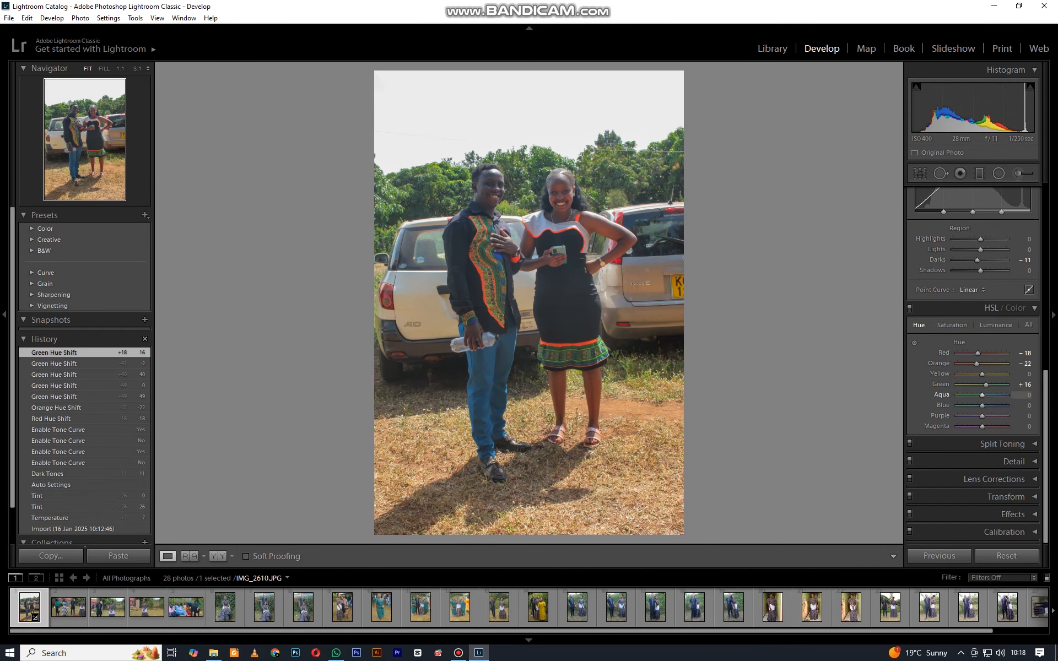
- Split-tone the highlights with hue 223 and saturation 52, and the shadows with hue 34 and saturation 21
{"action": "left_click", "coordinate": [1002, 443]}
{"action": "scroll", "coordinate": [981, 441], "scroll_direction": "down", "scroll_amount": 2}
{"action": "key", "text": "Tab"}
{"action": "type", "text": "44"}
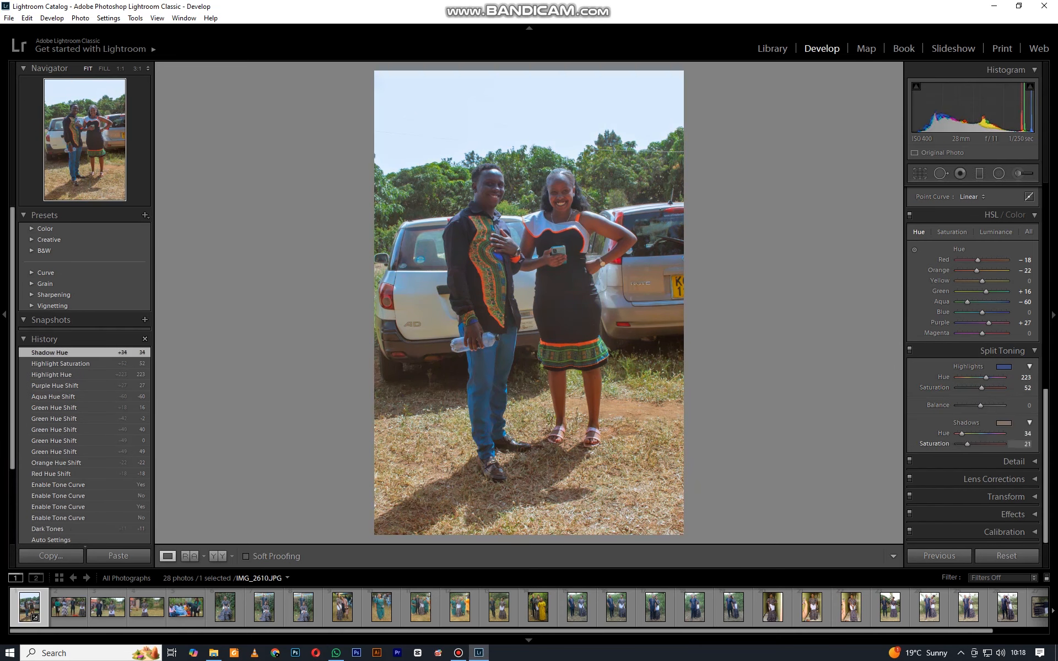
{"action": "left_click", "coordinate": [1013, 462]}
{"action": "left_click", "coordinate": [525, 189]}
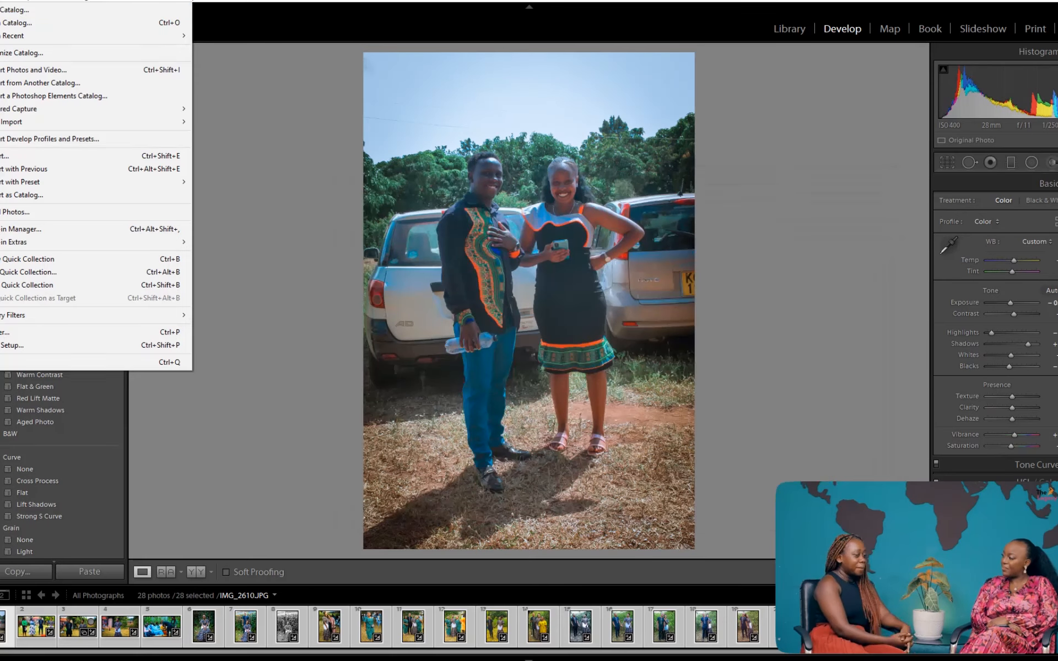
- Start creating a new catalog and browse to the RAW subfolder within Pictures
{"action": "left_click", "coordinate": [22, 10]}
{"action": "left_click_drag", "start_coordinate": [595, 180], "coordinate": [374, 104]}
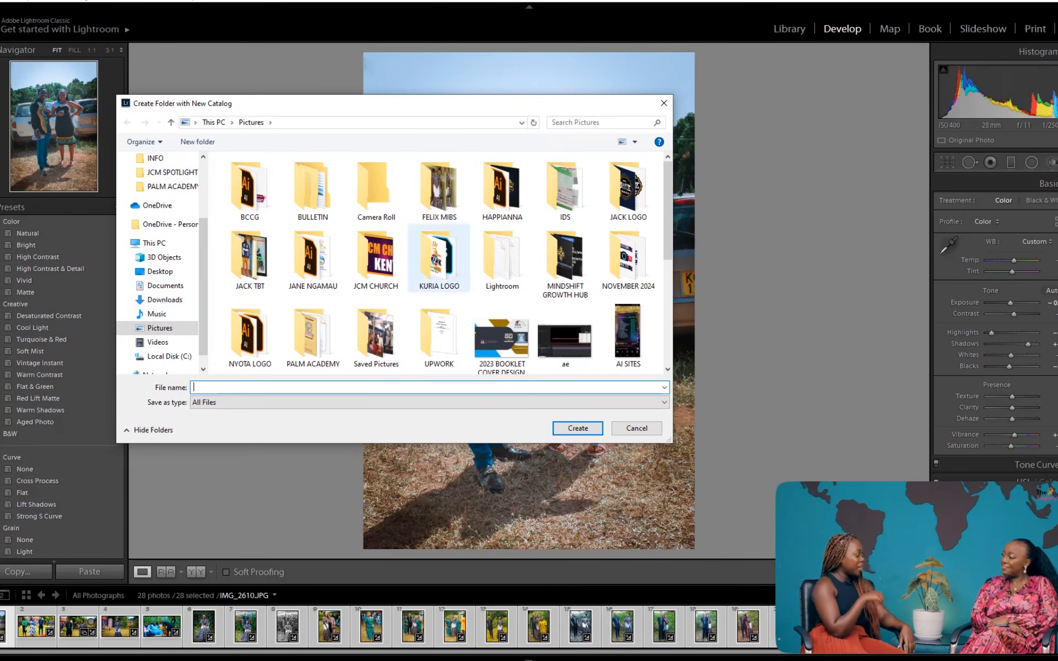
{"action": "double_click", "coordinate": [439, 190]}
{"action": "double_click", "coordinate": [313, 190]}
{"action": "left_click", "coordinate": [171, 122]}
{"action": "double_click", "coordinate": [313, 190]}
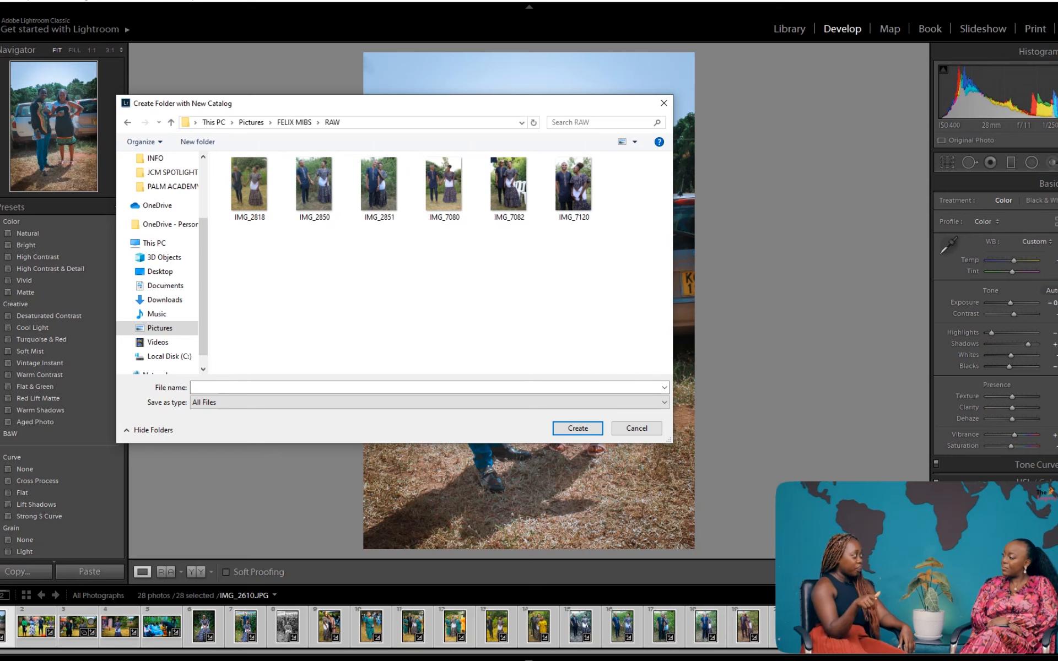
- Try to create the new catalog from the IMG_2818 photo in the RAW folder
{"action": "left_click", "coordinate": [249, 189]}
{"action": "left_click", "coordinate": [573, 189]}
{"action": "left_click", "coordinate": [250, 189]}
{"action": "left_click", "coordinate": [573, 188]}
{"action": "left_click", "coordinate": [444, 188]}
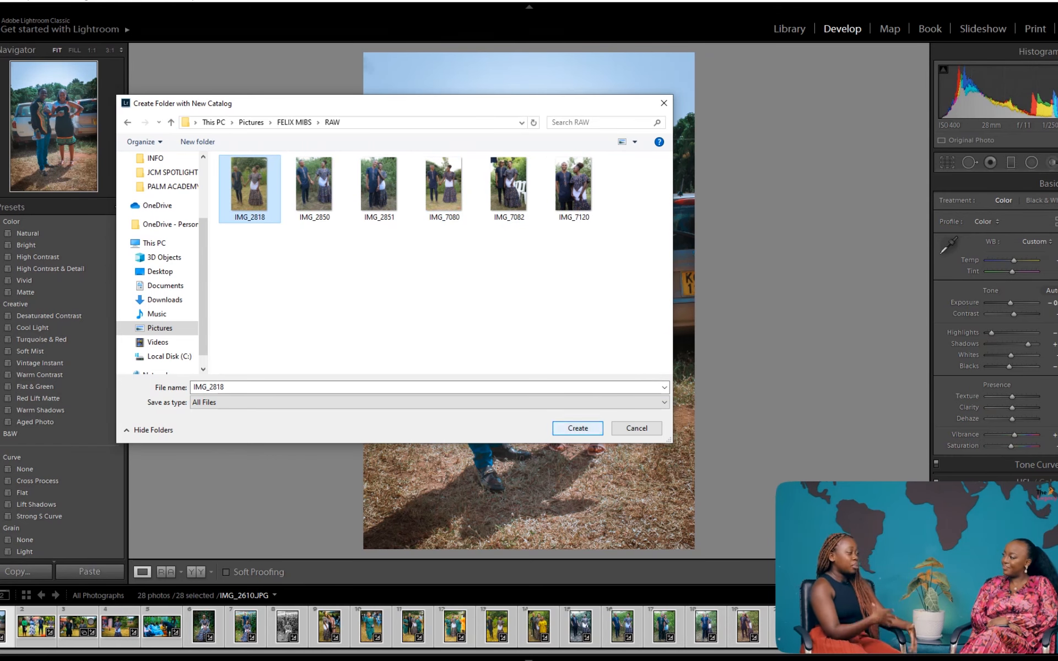
{"action": "left_click", "coordinate": [577, 428]}
{"action": "left_click", "coordinate": [557, 328]}
{"action": "left_click", "coordinate": [601, 338]}
{"action": "left_click", "coordinate": [637, 428]}
{"action": "left_click", "coordinate": [77, 0]}
{"action": "left_click", "coordinate": [77, 1]}
{"action": "left_click", "coordinate": [1, 0]}
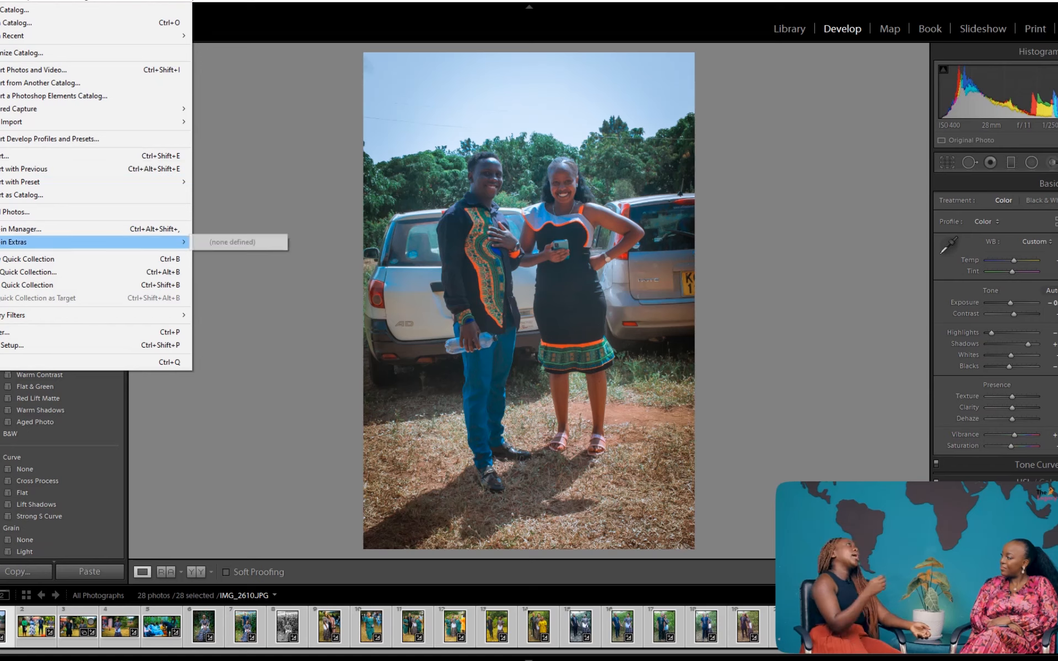
{"action": "mouse_move", "coordinate": [82, 122]}
{"action": "left_click", "coordinate": [49, 139]}
{"action": "left_click", "coordinate": [664, 103]}
- Try again to create a new catalog in the RAW folder, using IMG_2818 as its name
{"action": "left_click", "coordinate": [1, 1]}
{"action": "left_click", "coordinate": [1, 0]}
{"action": "left_click", "coordinate": [1, 0]}
{"action": "left_click", "coordinate": [1, 0]}
{"action": "left_click", "coordinate": [1, 0]}
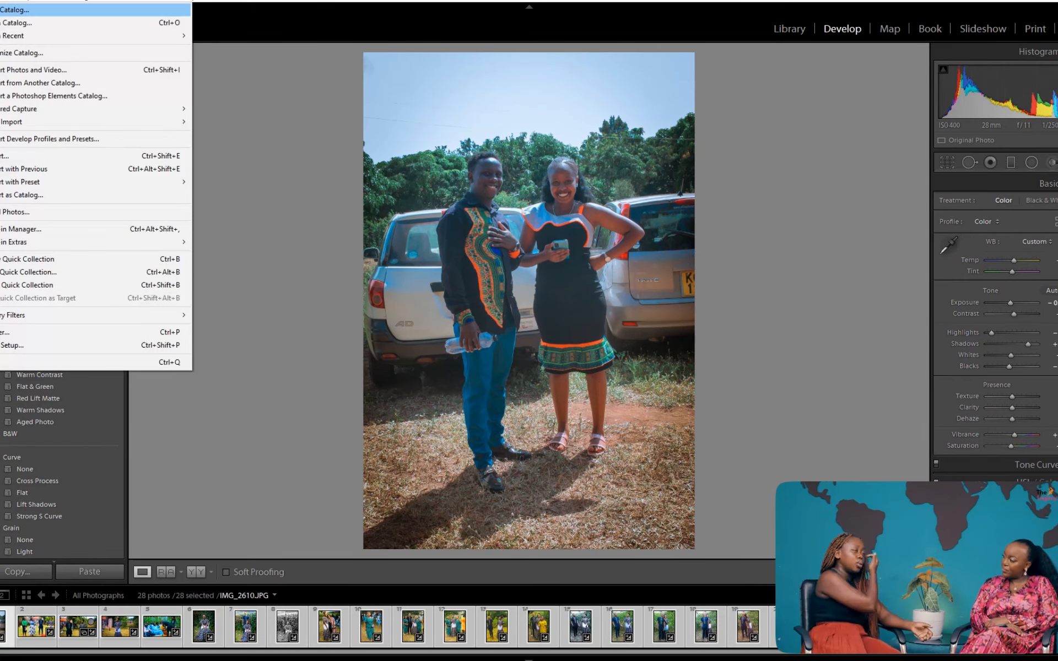
{"action": "left_click", "coordinate": [22, 9]}
{"action": "double_click", "coordinate": [439, 190]}
{"action": "double_click", "coordinate": [313, 187]}
{"action": "left_click", "coordinate": [250, 190]}
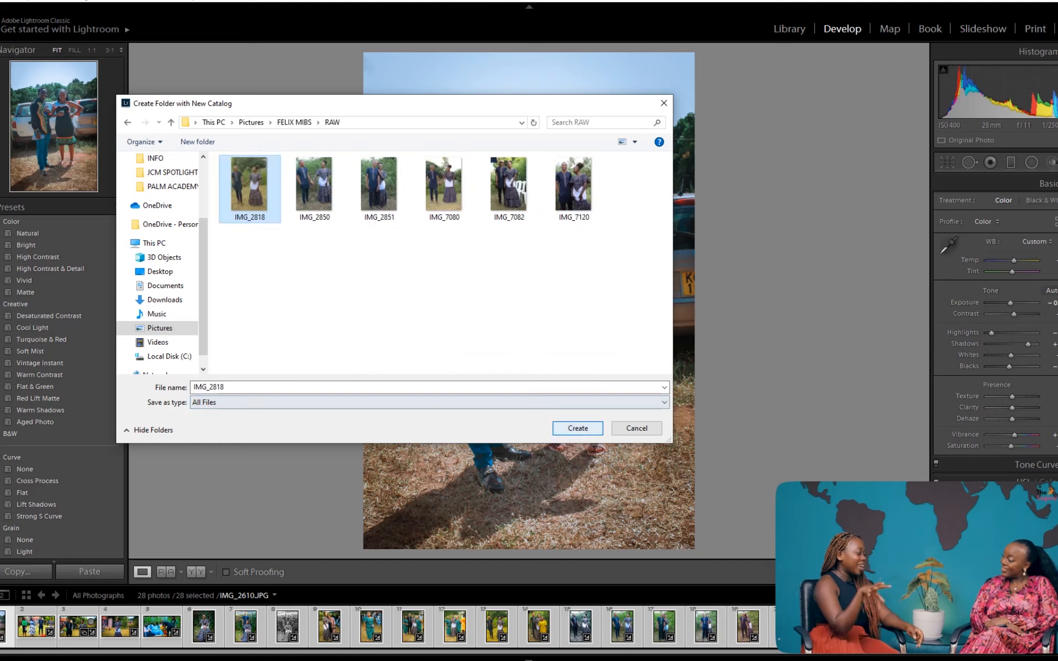
{"action": "left_click", "coordinate": [577, 428]}
{"action": "left_click", "coordinate": [562, 338]}
{"action": "left_click", "coordinate": [602, 338]}
{"action": "left_click", "coordinate": [663, 103]}
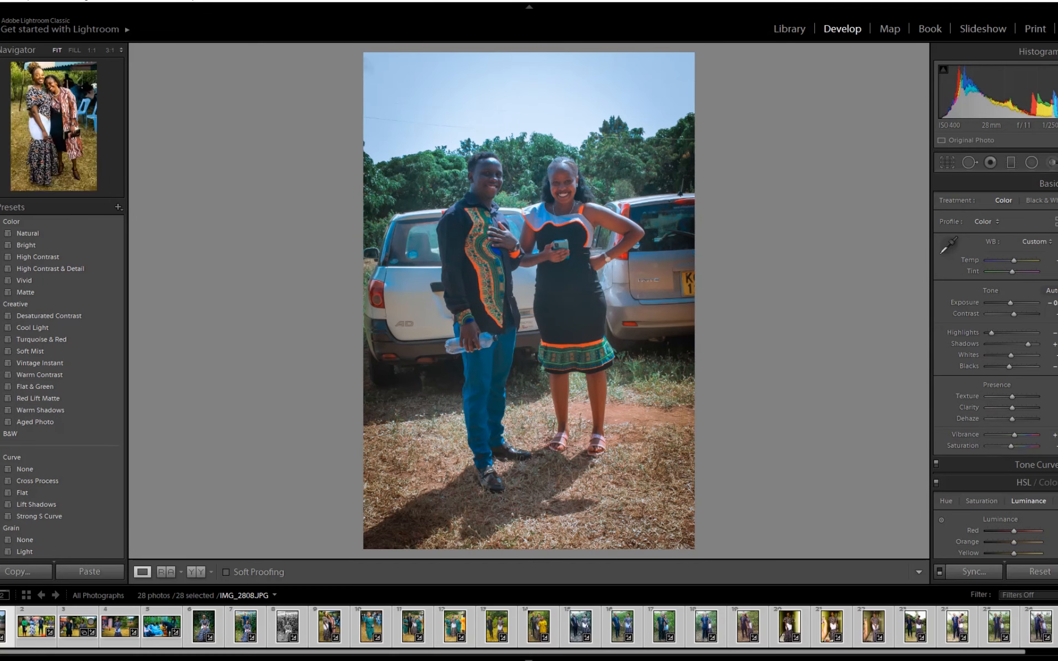
- Remove unwanted photos from the catalog one after another, without deleting them from disk
{"action": "scroll", "coordinate": [331, 627], "scroll_direction": "down", "scroll_amount": 1}
{"action": "left_click", "coordinate": [315, 616]}
{"action": "left_click", "coordinate": [352, 627]}
{"action": "key", "text": "Delete"}
{"action": "key", "text": "Return"}
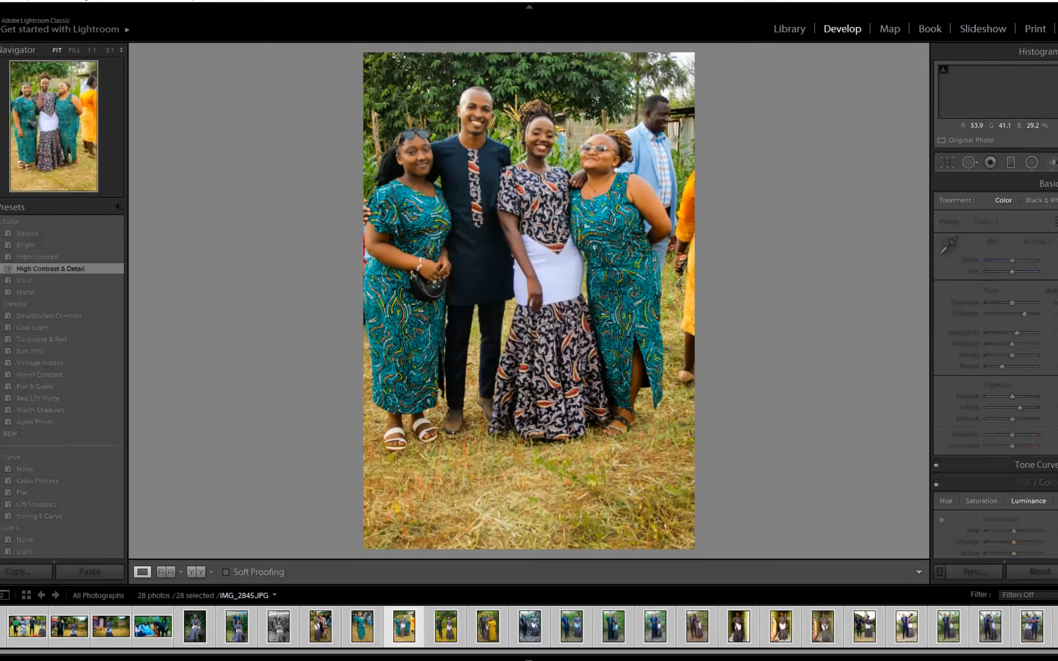
{"action": "key", "text": "Left"}
{"action": "key", "text": "Delete"}
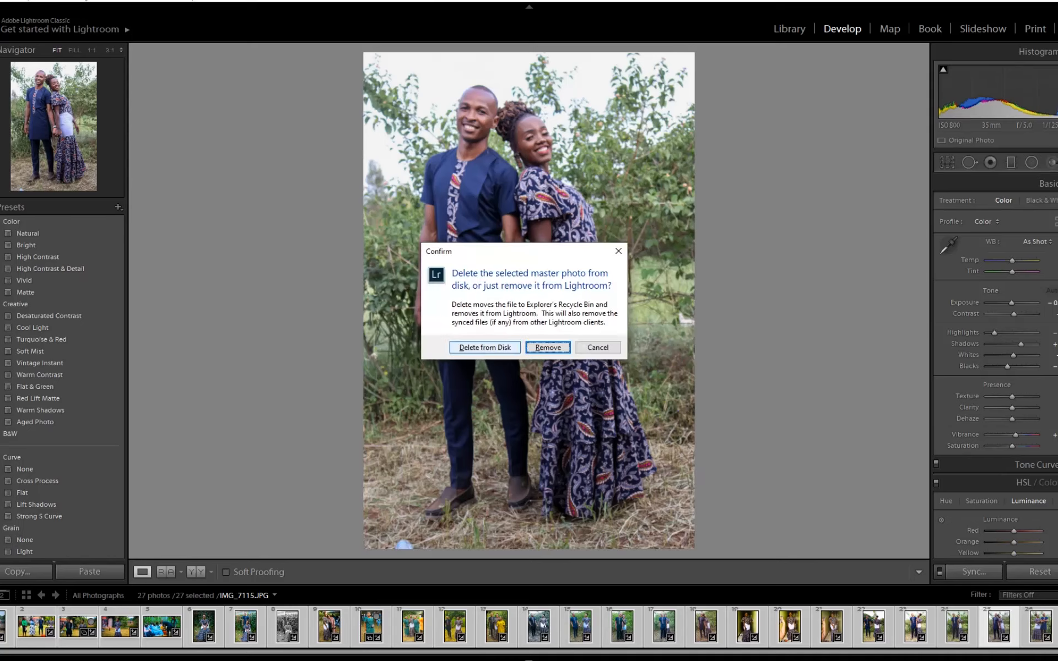
{"action": "key", "text": "Return"}
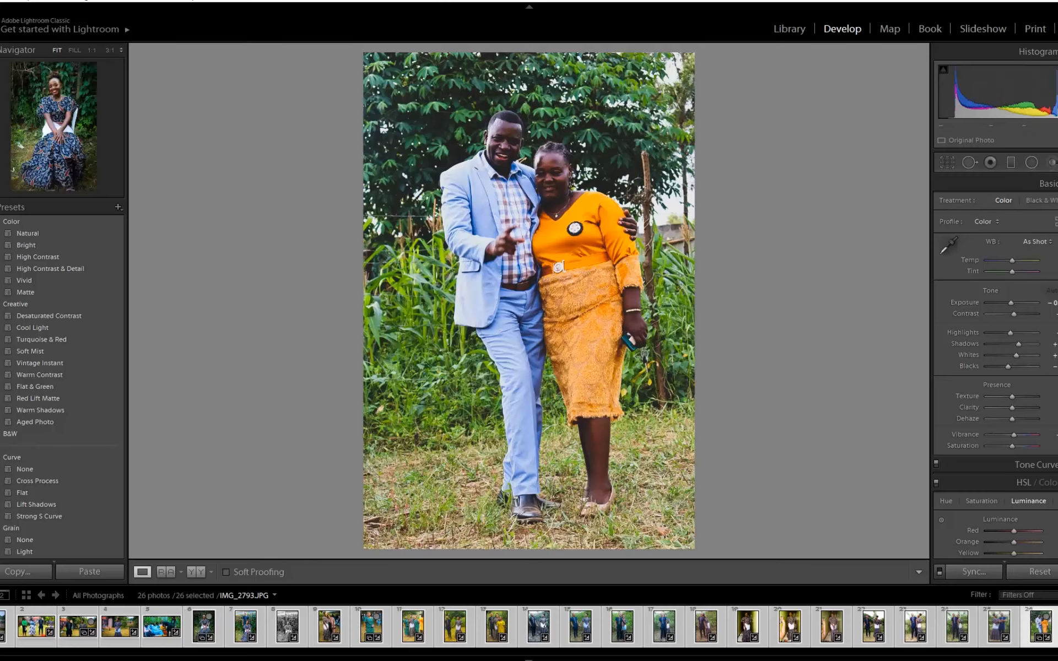
{"action": "key", "text": "Delete"}
{"action": "key", "text": "Return"}
{"action": "key", "text": "Delete"}
{"action": "key", "text": "Return"}
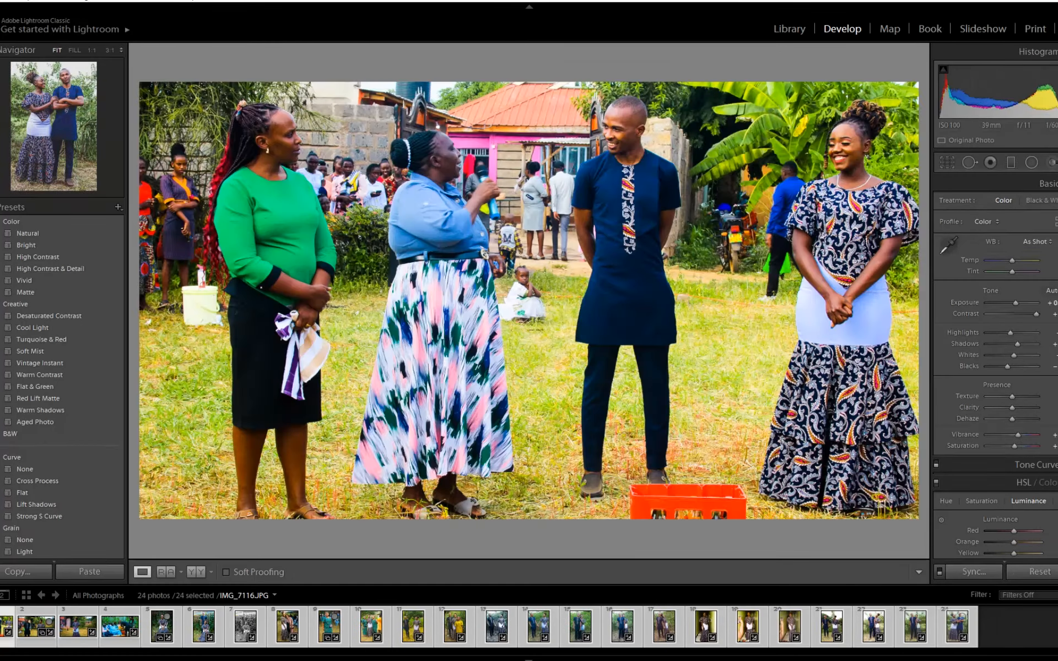
{"action": "key", "text": "Delete"}
{"action": "key", "text": "Return"}
- Select the last ten photos in the filmstrip and remove the active one from the catalog
{"action": "left_click", "coordinate": [915, 627]}
{"action": "left_click", "coordinate": [539, 626], "text": "shift"}
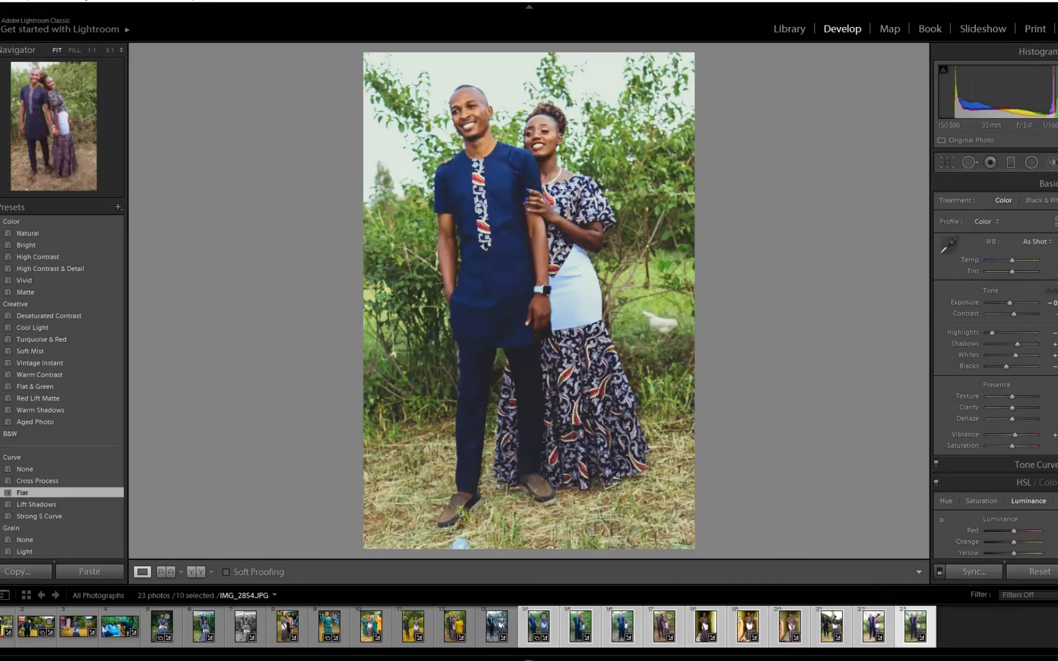
{"action": "key", "text": "Delete"}
{"action": "key", "text": "Return"}
- Select the first ten photos in the filmstrip and remove active photos of that range from the catalog
{"action": "left_click", "coordinate": [7, 627]}
{"action": "left_click", "coordinate": [413, 627], "text": "shift"}
{"action": "key", "text": "Delete"}
{"action": "key", "text": "Return"}
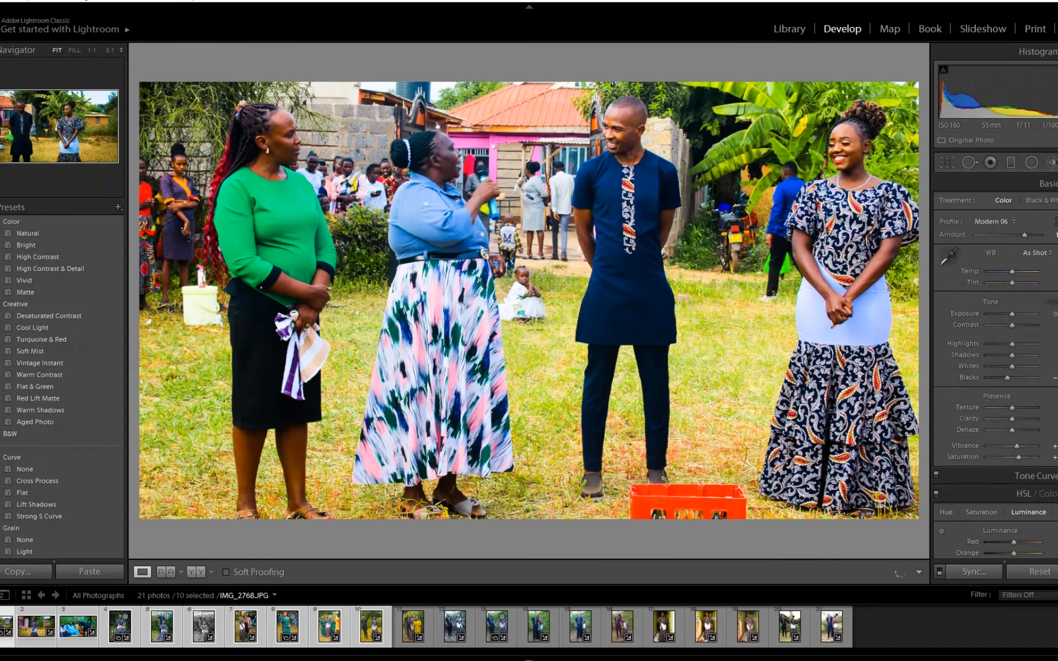
{"action": "key", "text": "Delete"}
{"action": "key", "text": "Return"}
- Select the range of photos at the filmstrip's end and remove them from the catalog one after another
{"action": "left_click", "coordinate": [789, 626]}
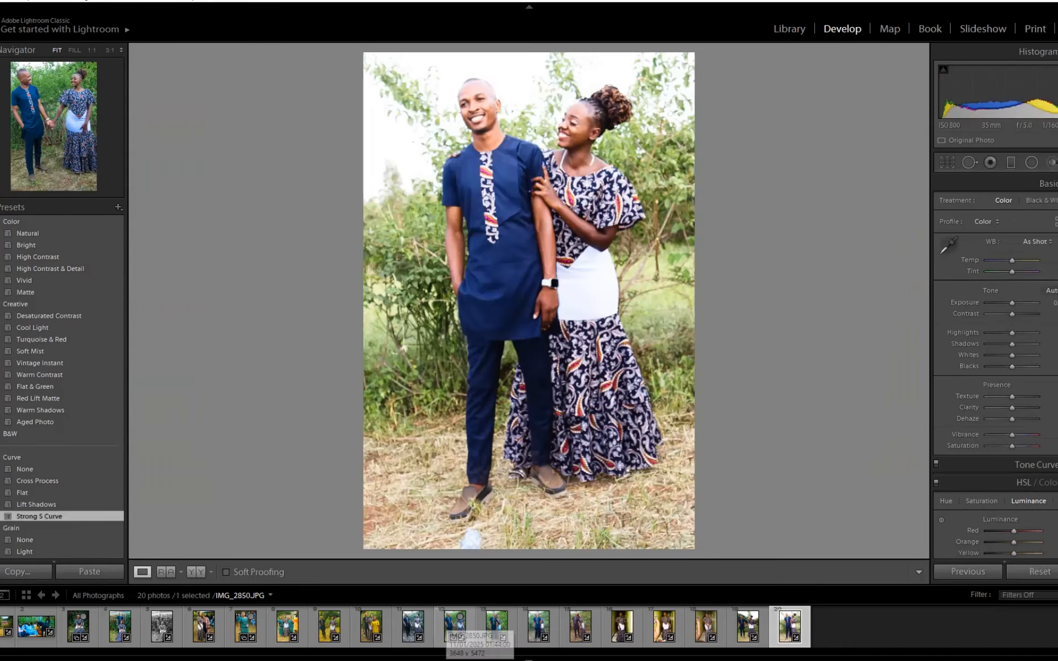
{"action": "left_click", "coordinate": [455, 626], "text": "shift"}
{"action": "key", "text": "Delete"}
{"action": "key", "text": "Return"}
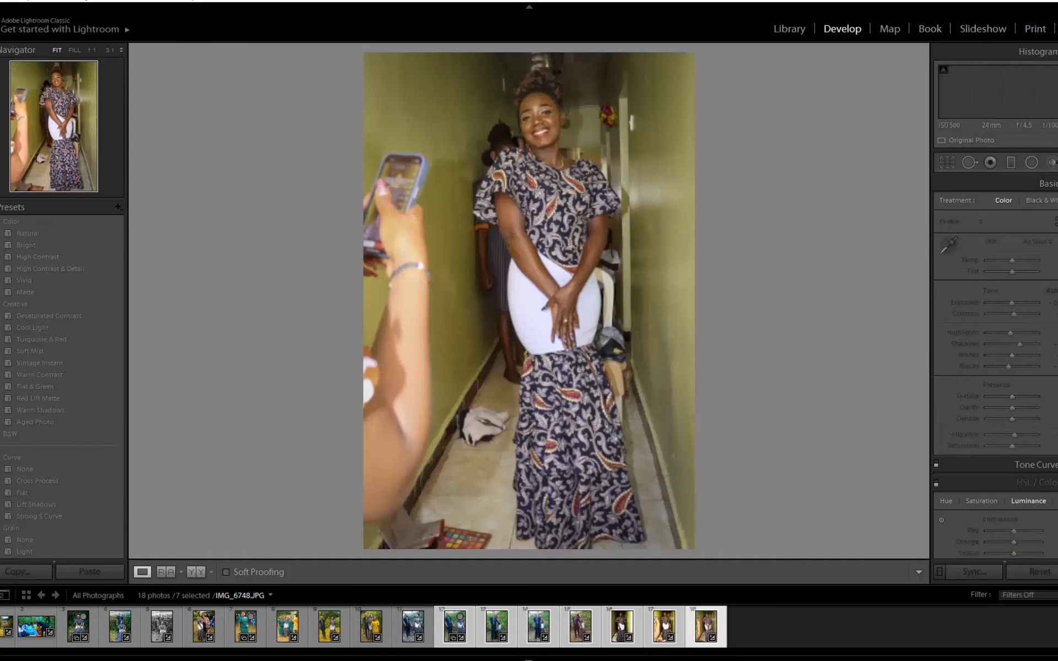
{"action": "key", "text": "Delete"}
{"action": "key", "text": "Return"}
{"action": "key", "text": "Delete"}
{"action": "key", "text": "Return"}
{"action": "key", "text": "Delete"}
{"action": "key", "text": "Return"}
{"action": "key", "text": "Delete"}
{"action": "key", "text": "Return"}
{"action": "key", "text": "Delete"}
{"action": "key", "text": "Return"}
{"action": "key", "text": "Delete"}
{"action": "key", "text": "Return"}
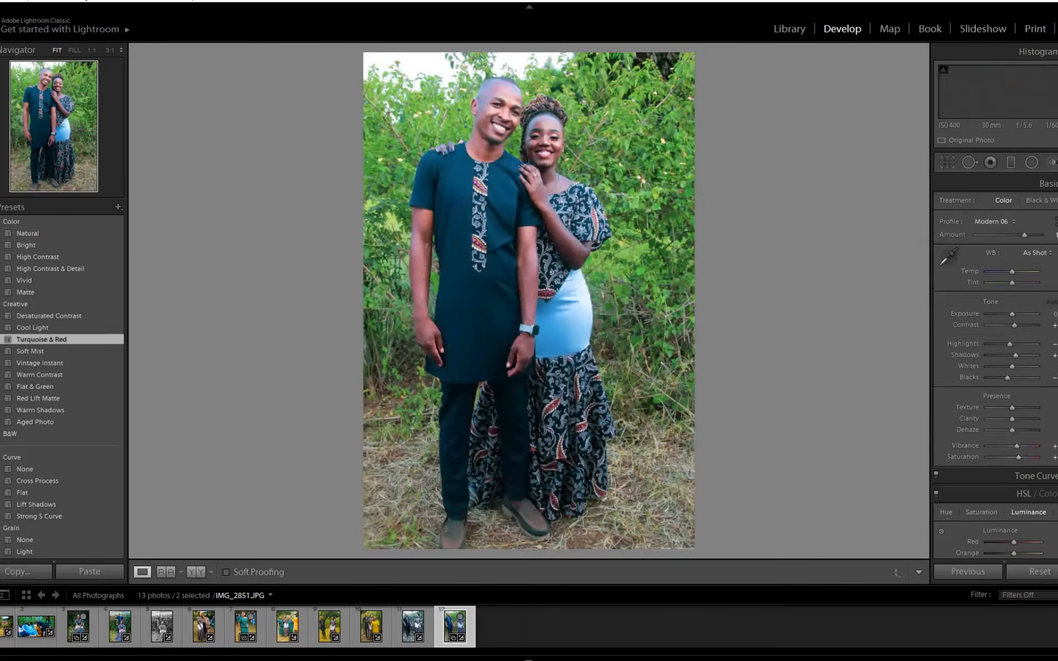
- Remove all the remaining photos until the catalog is empty
{"action": "key", "text": "Delete"}
{"action": "key", "text": "Return"}
{"action": "key", "text": "Delete"}
{"action": "key", "text": "Return"}
{"action": "key", "text": "Delete"}
{"action": "key", "text": "Return"}
{"action": "key", "text": "Delete"}
{"action": "key", "text": "Return"}
{"action": "key", "text": "Delete"}
{"action": "key", "text": "Return"}
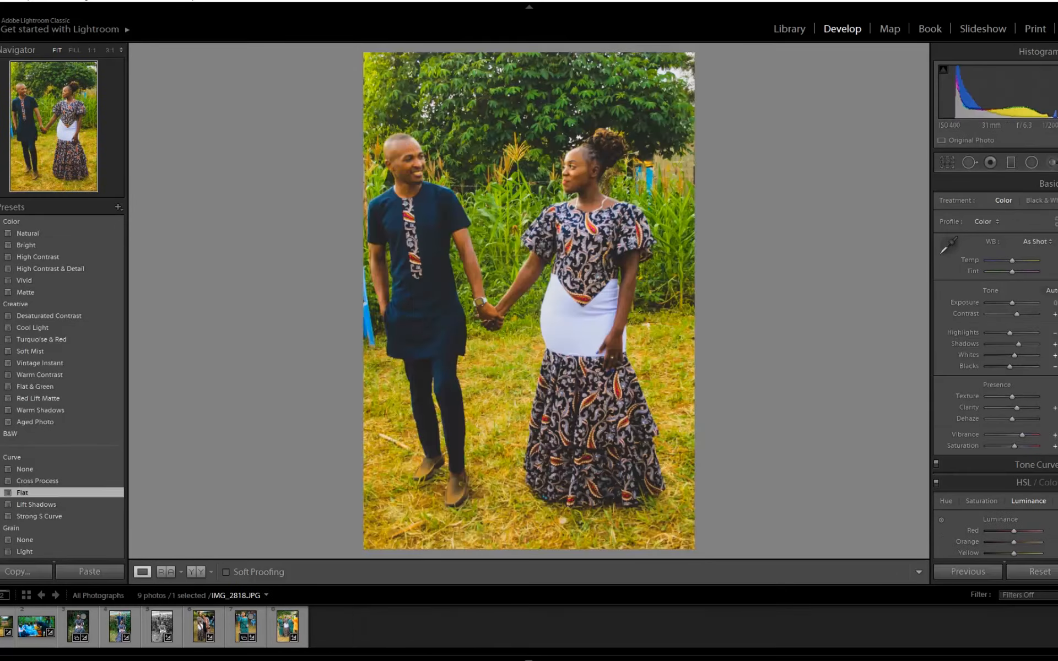
{"action": "key", "text": "Delete"}
{"action": "key", "text": "Return"}
{"action": "key", "text": "Delete"}
{"action": "key", "text": "Return"}
{"action": "key", "text": "Delete"}
{"action": "key", "text": "Return"}
{"action": "key", "text": "Delete"}
{"action": "key", "text": "Return"}
{"action": "key", "text": "Delete"}
{"action": "key", "text": "Return"}
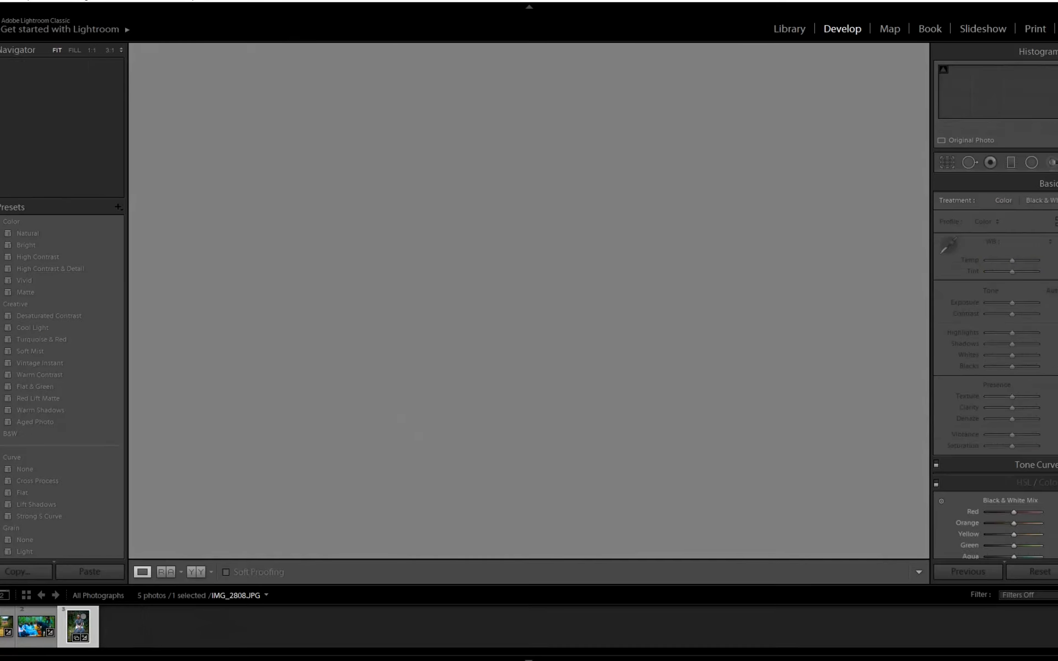
{"action": "key", "text": "Delete"}
{"action": "key", "text": "Return"}
{"action": "key", "text": "Delete"}
{"action": "key", "text": "Return"}
{"action": "key", "text": "Delete"}
{"action": "key", "text": "Return"}
{"action": "left_click", "coordinate": [3, 0]}
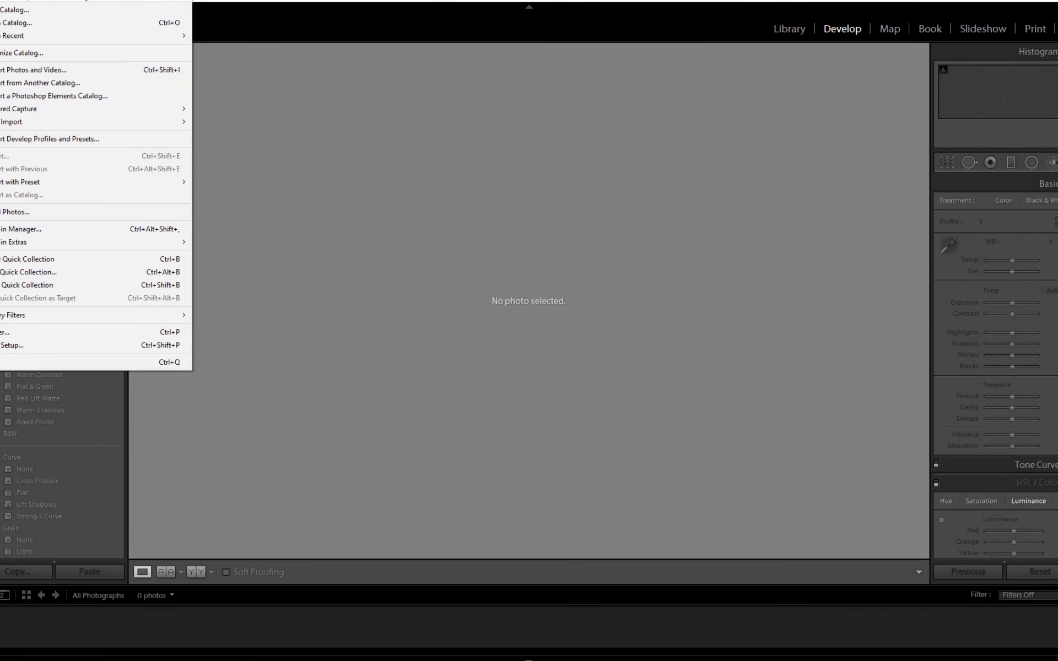
{"action": "mouse_move", "coordinate": [111, 121]}
{"action": "left_click", "coordinate": [243, 136]}
{"action": "left_click", "coordinate": [612, 421]}
{"action": "left_click", "coordinate": [2, 1]}
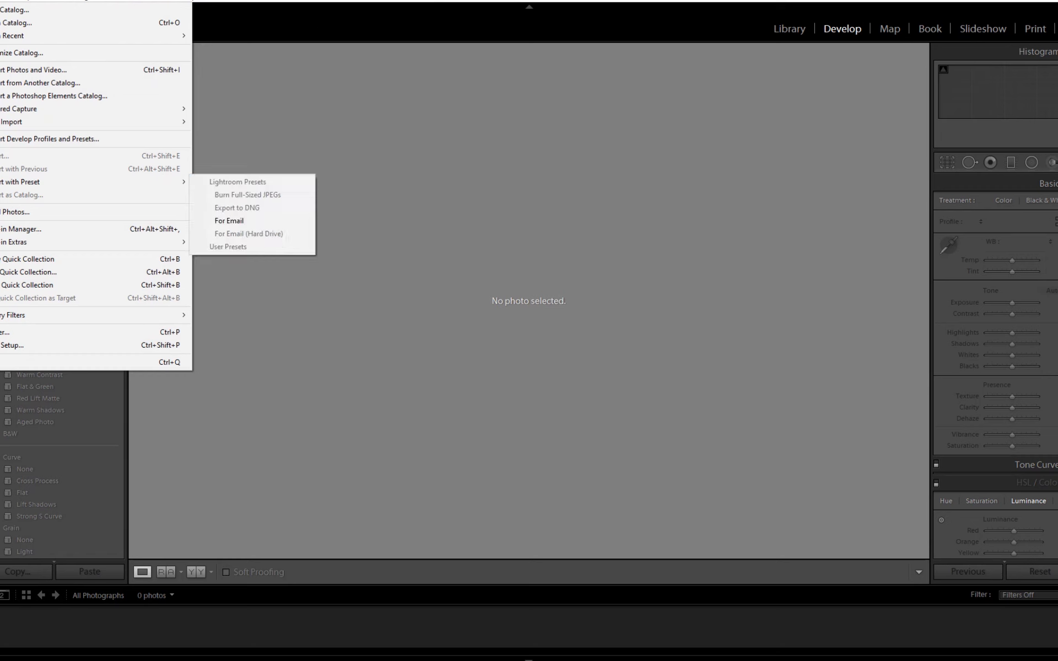
{"action": "mouse_move", "coordinate": [82, 108]}
{"action": "left_click", "coordinate": [259, 108]}
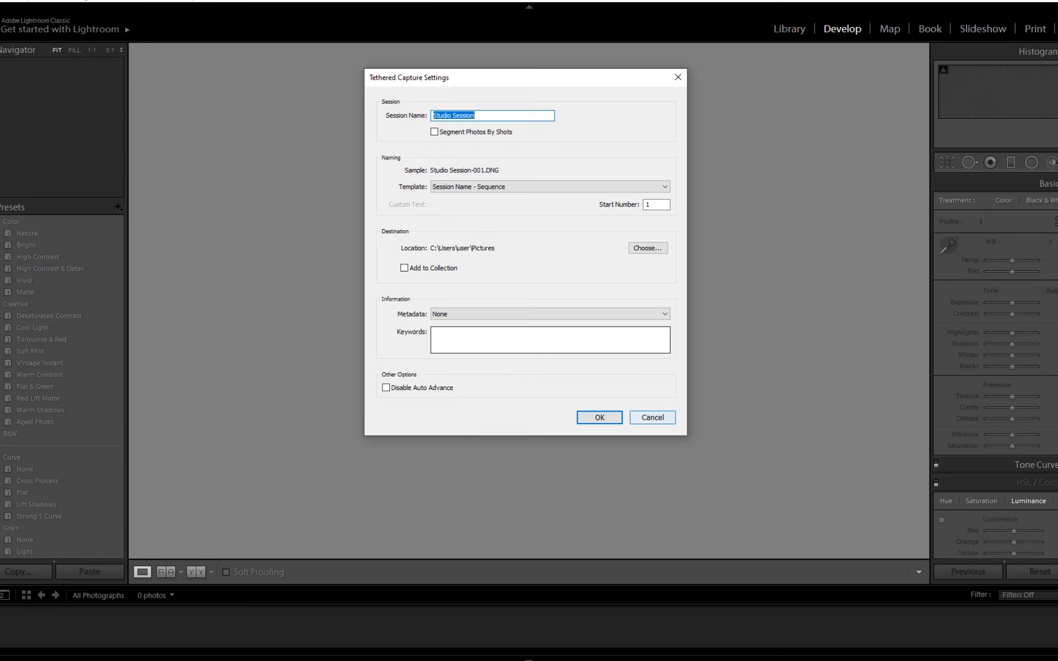
{"action": "left_click", "coordinate": [652, 417]}
- Switch to File Explorer, select all six photos in the RAW folder, and return to Lightroom
{"action": "left_click", "coordinate": [1, 595]}
{"action": "key", "text": "alt+Tab"}
{"action": "key", "text": "ctrl+a"}
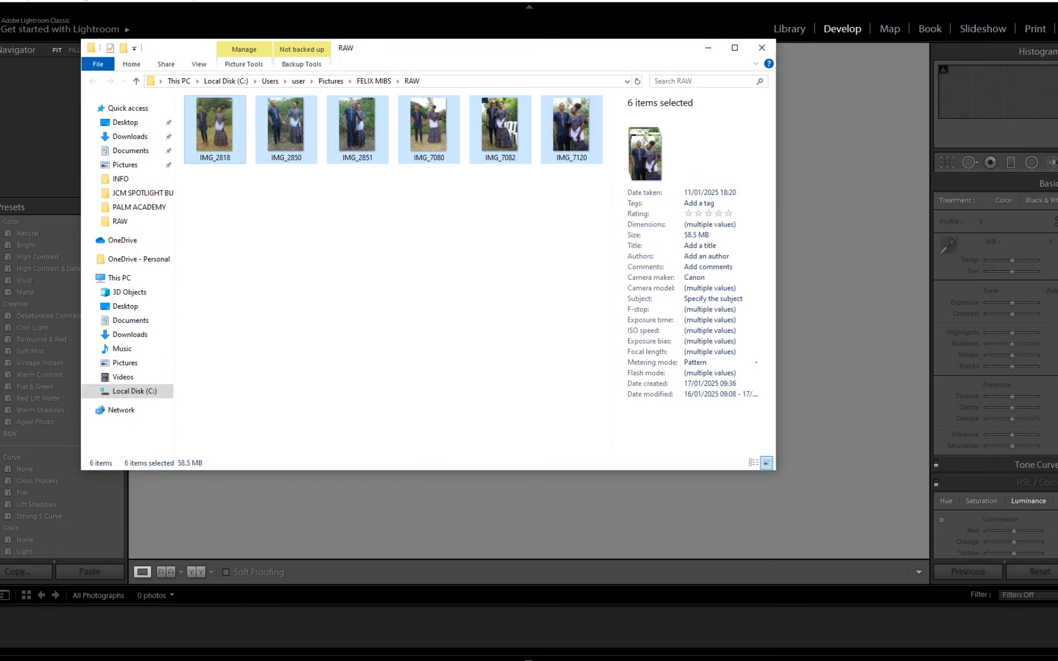
{"action": "key", "text": "alt+Tab"}
{"action": "left_click", "coordinate": [66, 29]}
{"action": "left_click", "coordinate": [14, 1]}
{"action": "left_click", "coordinate": [1, 300]}
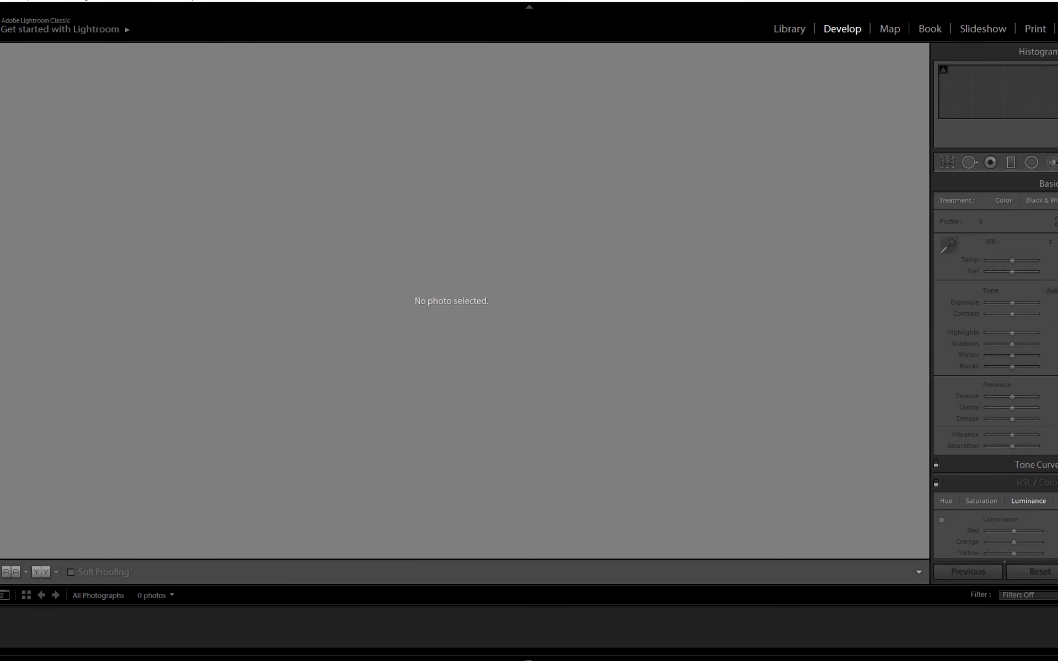
{"action": "left_click", "coordinate": [1, 300]}
- Try to create a new catalog from IMG_2818 in the RAW folder, checking the available file types
{"action": "left_click", "coordinate": [1, 1]}
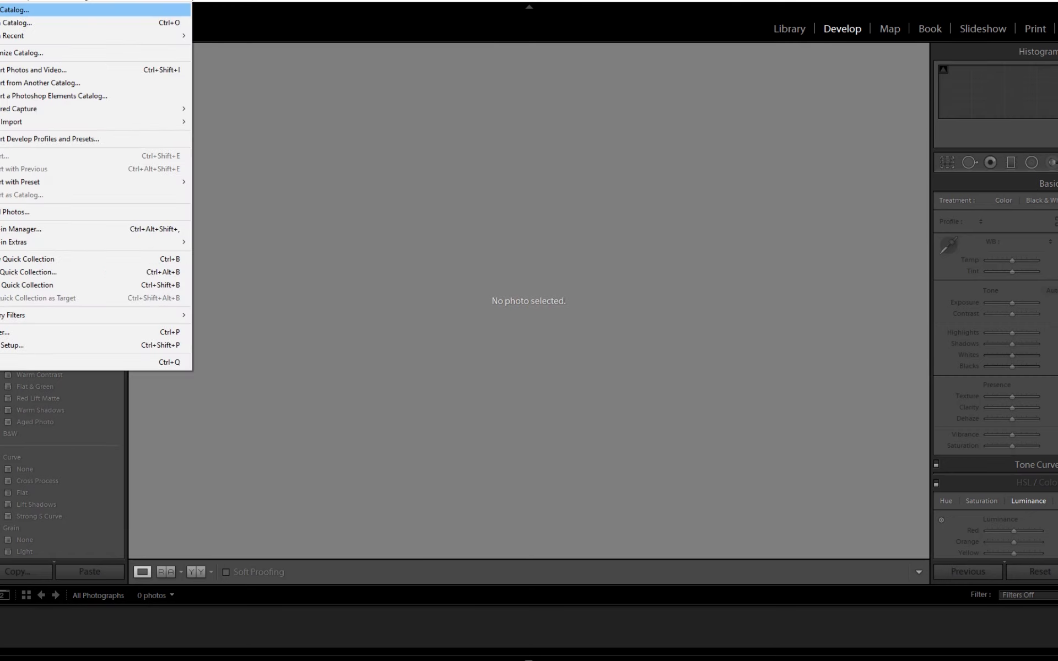
{"action": "left_click", "coordinate": [28, 9]}
{"action": "double_click", "coordinate": [439, 185]}
{"action": "double_click", "coordinate": [376, 257]}
{"action": "double_click", "coordinate": [250, 186]}
{"action": "left_click", "coordinate": [557, 328]}
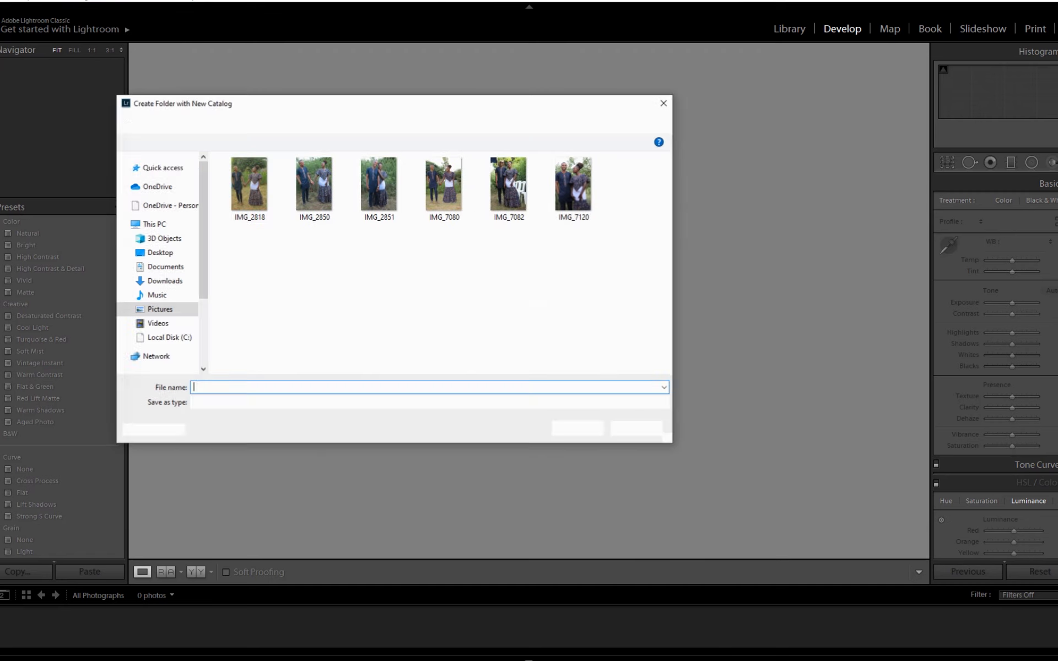
{"action": "left_click", "coordinate": [429, 402]}
{"action": "left_click", "coordinate": [430, 413]}
{"action": "scroll", "coordinate": [157, 357], "scroll_direction": "down", "scroll_amount": 2}
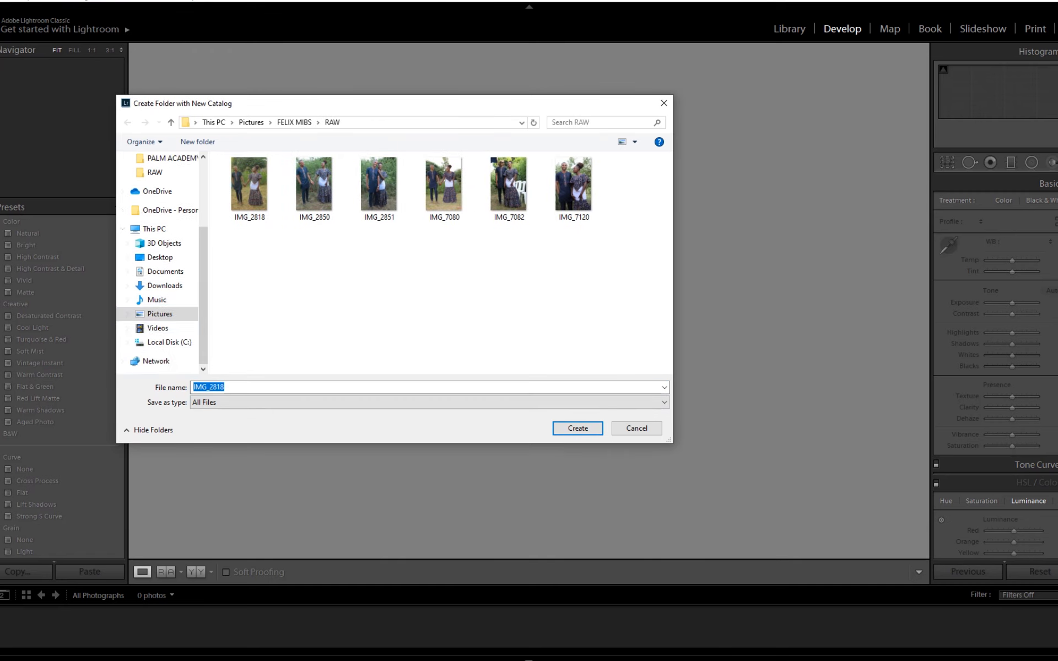
{"action": "left_click", "coordinate": [636, 428]}
- Switch to the Library module and try to create a new collection
{"action": "left_click", "coordinate": [789, 29]}
{"action": "left_click", "coordinate": [1, 1]}
{"action": "mouse_move", "coordinate": [13, 1]}
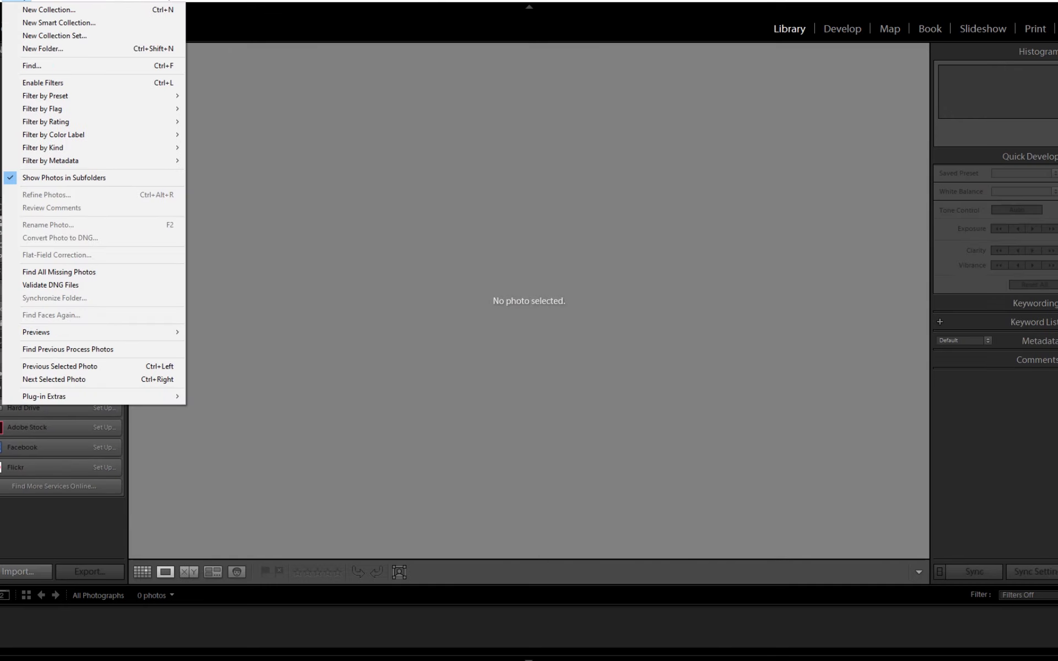
{"action": "left_click", "coordinate": [46, 10]}
{"action": "left_click", "coordinate": [579, 386]}
- Import all six photos from the FELIX MIBS > RAW folder, adding them to the catalog without moving them
{"action": "left_click", "coordinate": [18, 572]}
{"action": "left_click", "coordinate": [5, 182]}
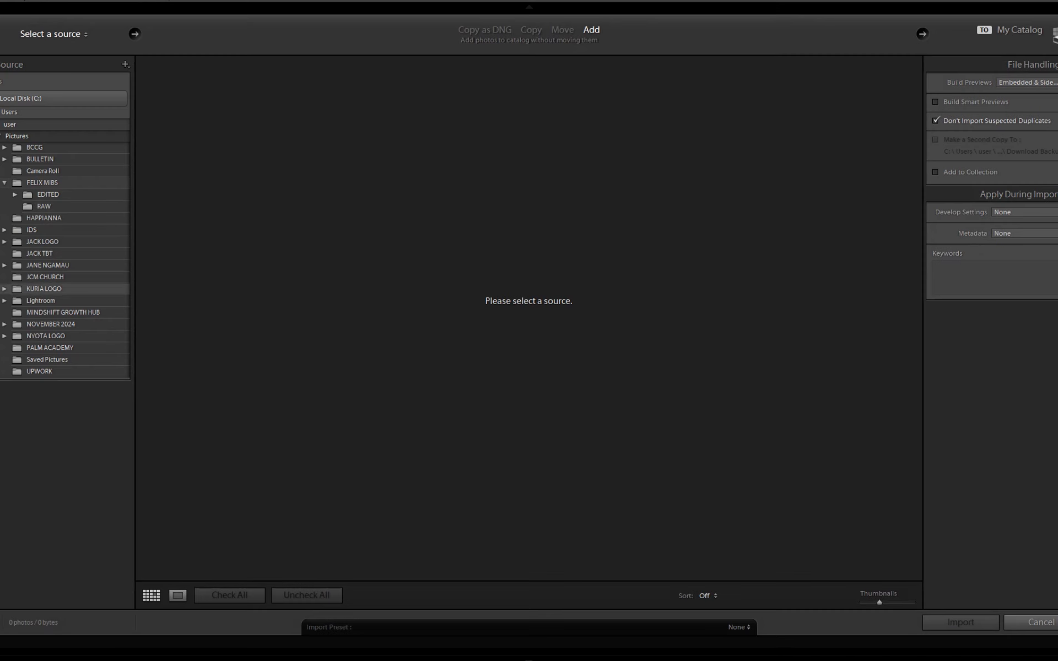
{"action": "left_click", "coordinate": [44, 207]}
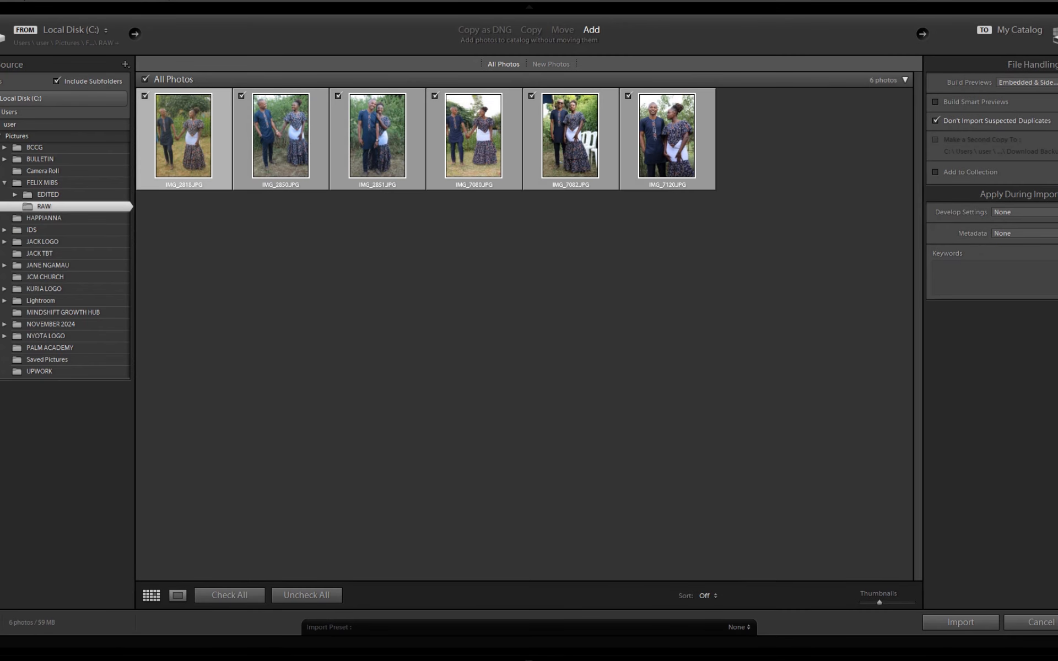
{"action": "left_click", "coordinate": [960, 622]}
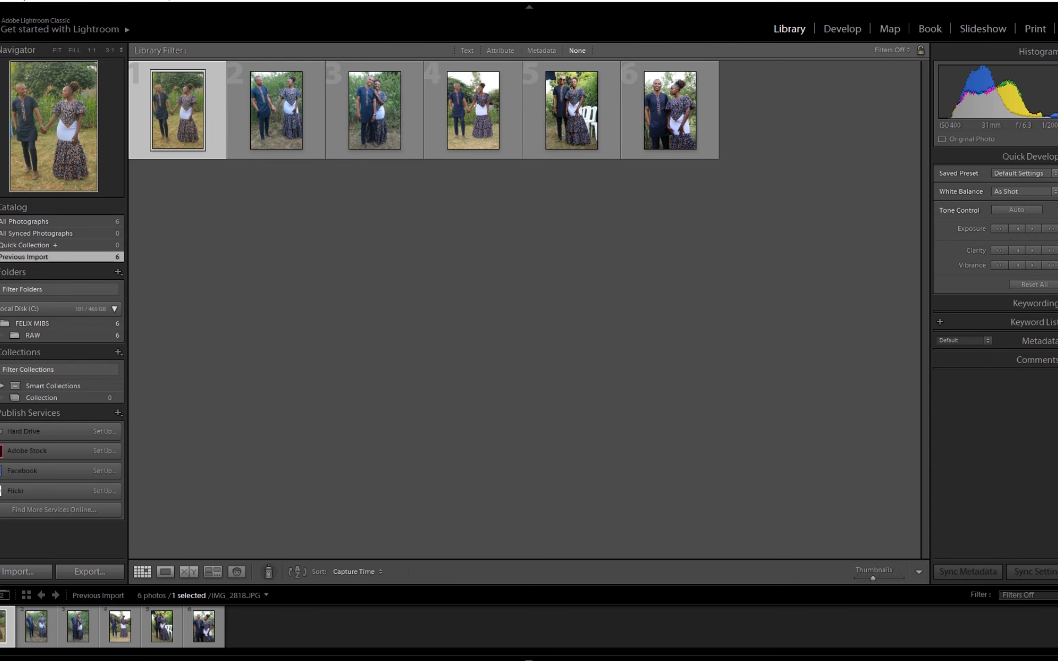
- Open the imported photos in Develop and look through all six, ending back on IMG_2818
{"action": "key", "text": "d"}
{"action": "key", "text": "Right"}
{"action": "key", "text": "Right"}
{"action": "key", "text": "Right"}
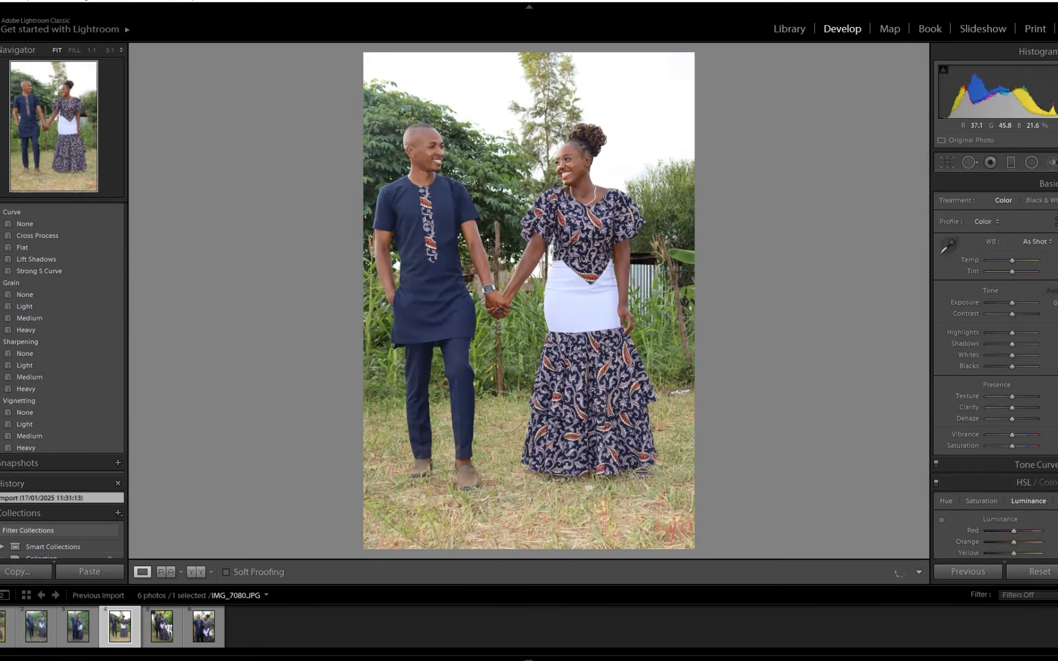
{"action": "key", "text": "Right"}
{"action": "key", "text": "Right"}
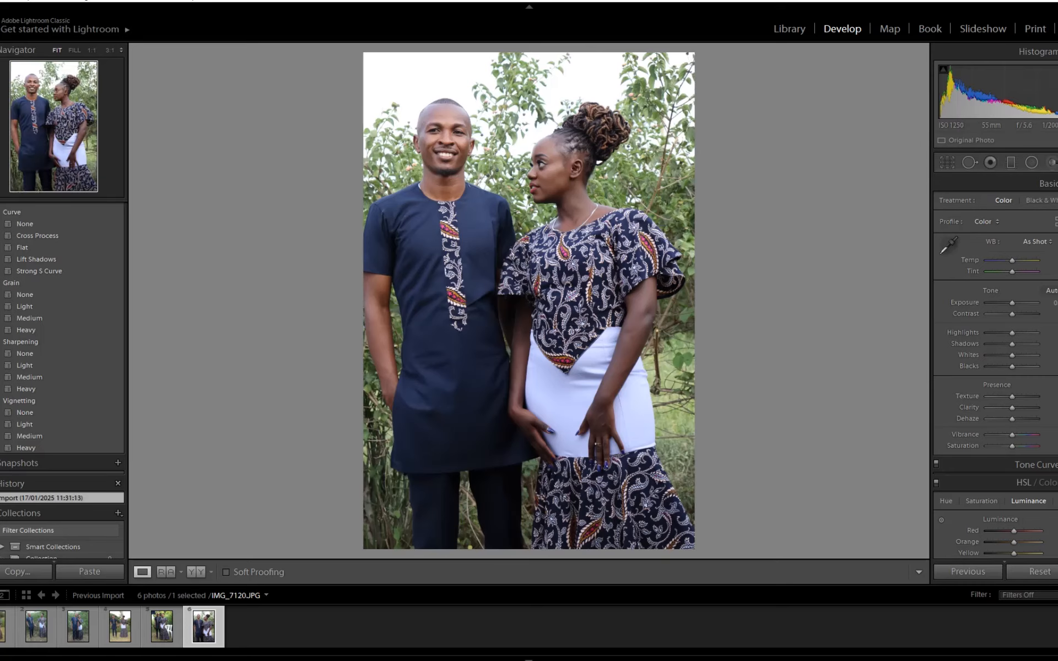
{"action": "key", "text": "Right"}
- Raise the exposure of IMG_2818 to +0.48, check both people close up, and apply the automatic tone settings
{"action": "left_click_drag", "start_coordinate": [50, 88], "coordinate": [69, 94]}
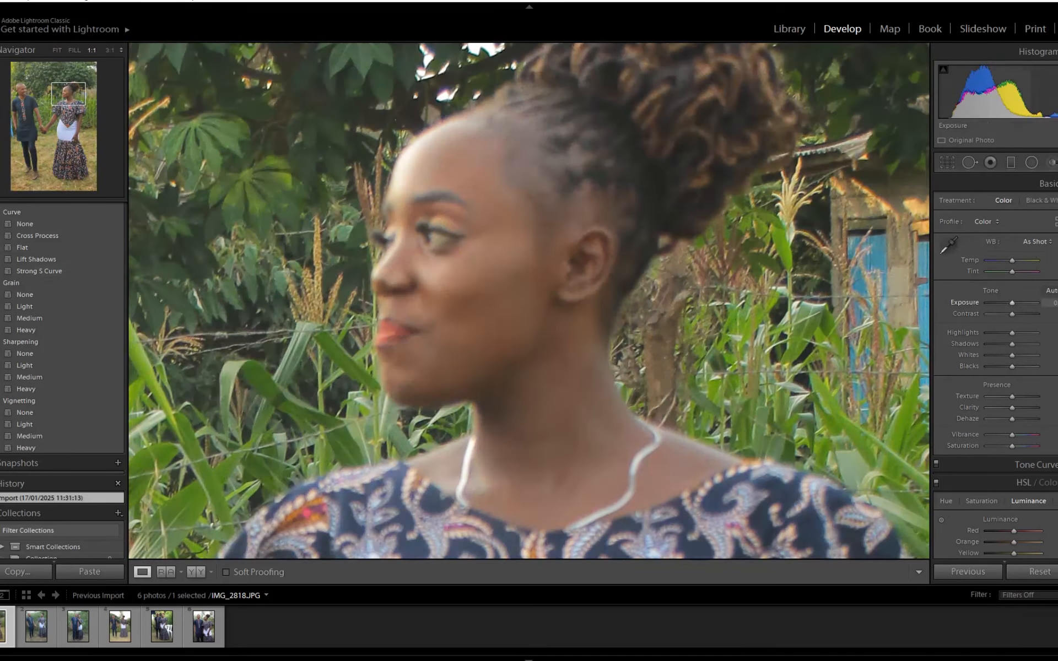
{"action": "left_click_drag", "start_coordinate": [1013, 303], "coordinate": [1014, 303]}
{"action": "left_click", "coordinate": [26, 121]}
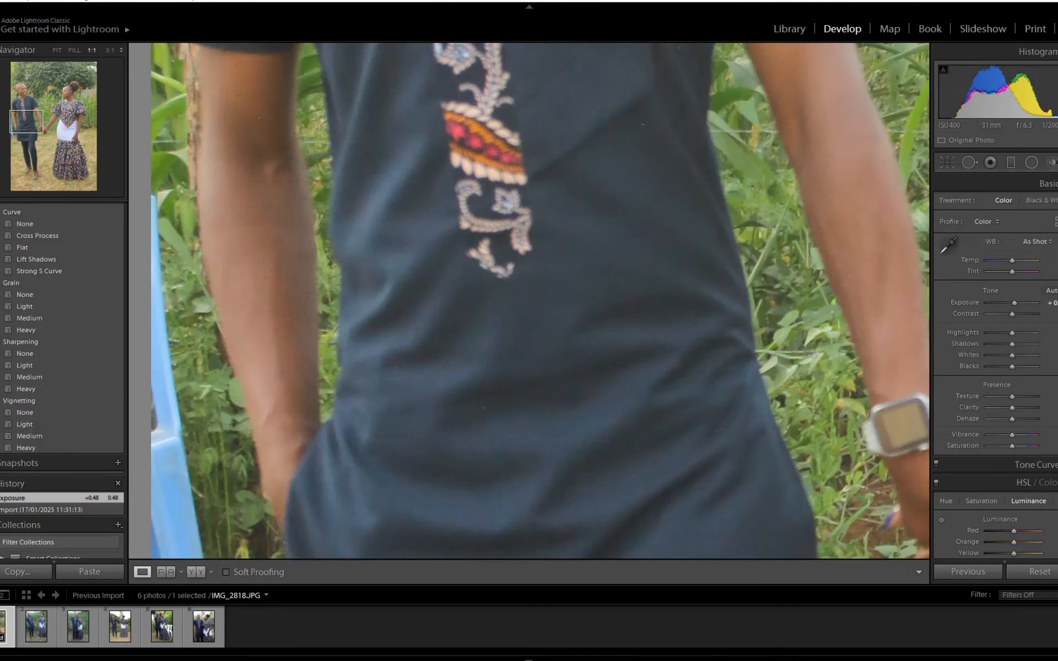
{"action": "left_click", "coordinate": [1051, 291]}
{"action": "left_click", "coordinate": [662, 330]}
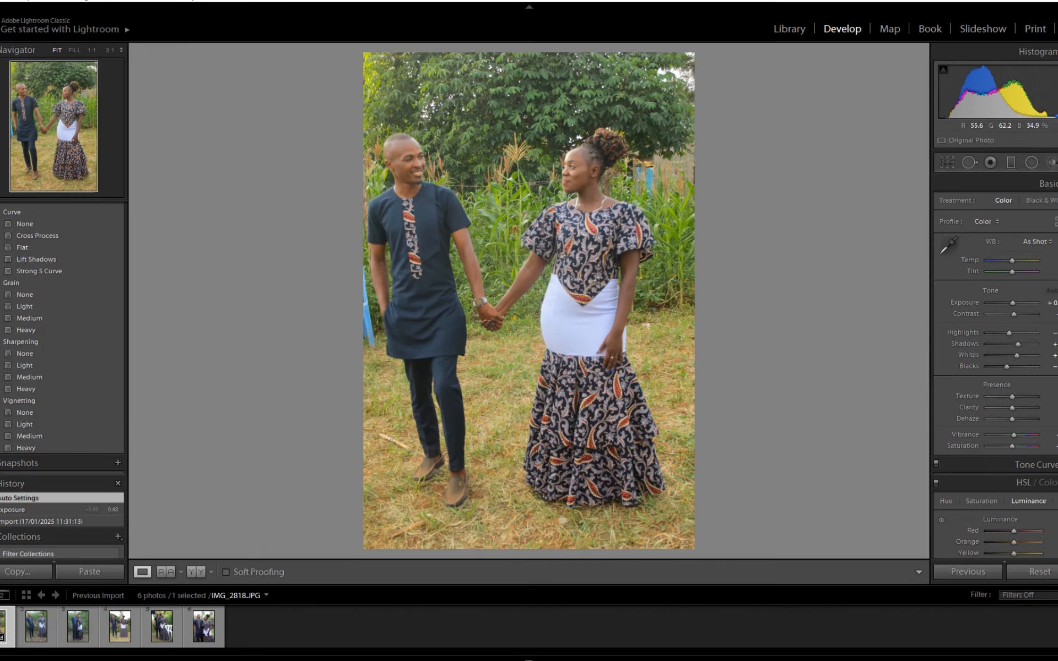
- Try a warmer white balance with tint 100 and temperature 38, and reset both to 0
{"action": "mouse_move", "coordinate": [1012, 271]}
{"action": "left_mouse_down"}
{"action": "mouse_move", "coordinate": [1037, 272]}
{"action": "mouse_move", "coordinate": [1037, 260]}
{"action": "mouse_move", "coordinate": [1021, 260]}
{"action": "left_mouse_up"}
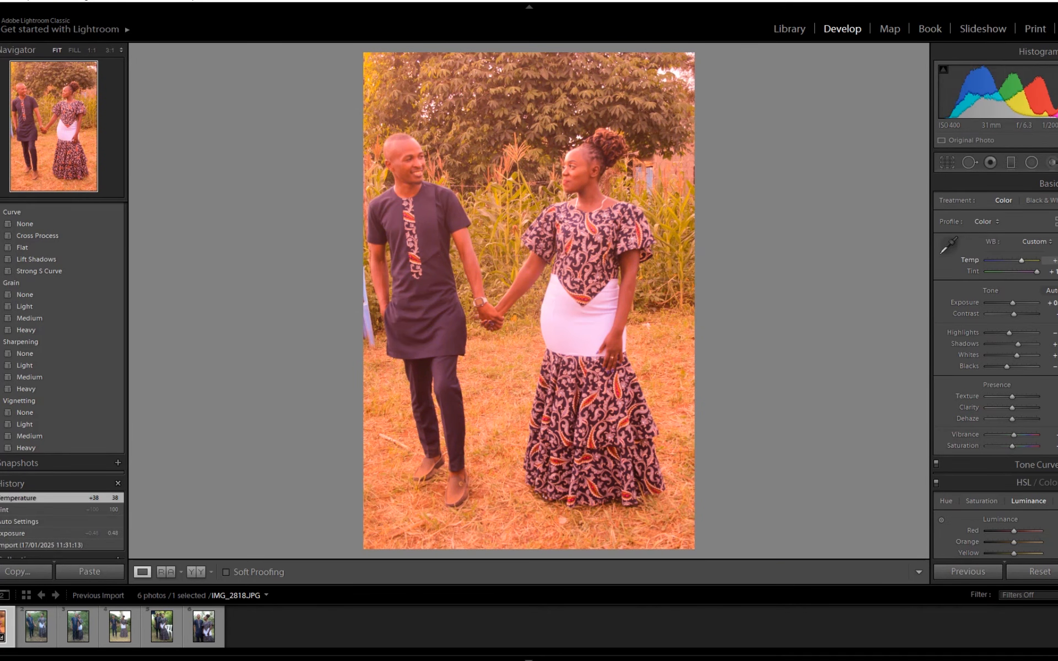
{"action": "key", "text": "Return"}
{"action": "key", "text": "Return"}
{"action": "type", "text": "0"}
{"action": "left_click", "coordinate": [1051, 272]}
{"action": "type", "text": "0"}
- Set the shadows to -100 and the whites to 57 on IMG_2818, checking the result close up
{"action": "left_click_drag", "start_coordinate": [1008, 332], "coordinate": [1024, 355]}
{"action": "left_click", "coordinate": [456, 190]}
{"action": "left_click_drag", "start_coordinate": [457, 190], "coordinate": [255, 186]}
- Set the HSL luminance of IMG_2818 to green -42, aqua -64, blue -9, purple -49 and magenta -100
{"action": "scroll", "coordinate": [992, 397], "scroll_direction": "down", "scroll_amount": 3}
{"action": "left_click_drag", "start_coordinate": [1014, 396], "coordinate": [1002, 396]}
{"action": "left_click", "coordinate": [529, 300]}
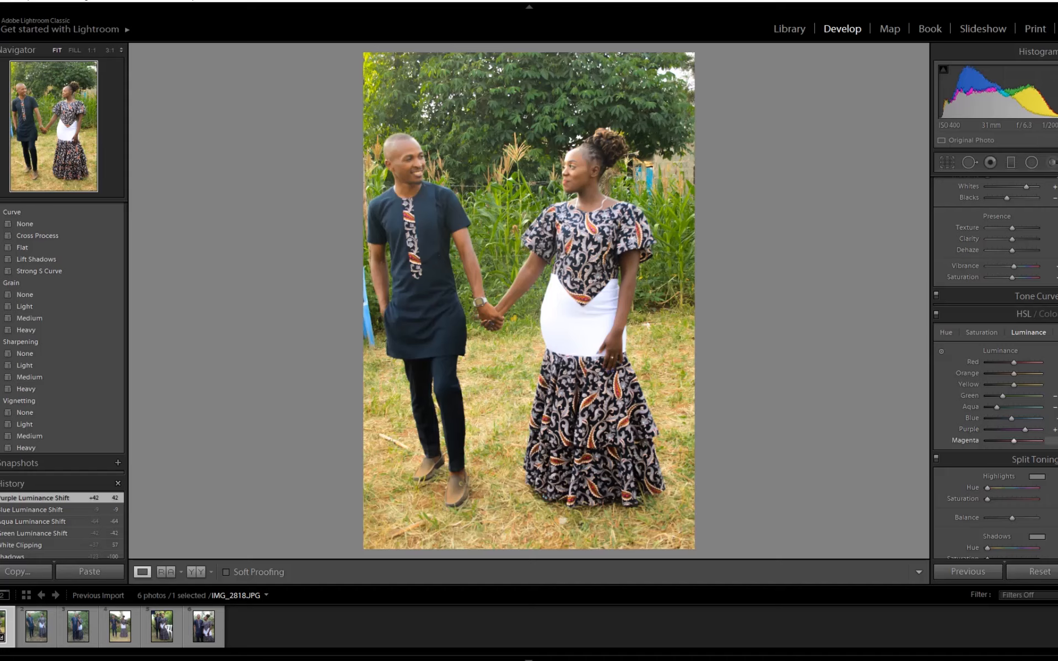
{"action": "left_click_drag", "start_coordinate": [1002, 440], "coordinate": [1009, 441]}
{"action": "left_click", "coordinate": [583, 344]}
{"action": "left_click_drag", "start_coordinate": [582, 344], "coordinate": [557, 557]}
{"action": "left_click_drag", "start_coordinate": [1025, 430], "coordinate": [1000, 430]}
{"action": "left_click_drag", "start_coordinate": [1009, 440], "coordinate": [987, 441]}
{"action": "left_click", "coordinate": [661, 342]}
- Set split toning to shadow hue 120, shadow saturation 6, balance 24 and highlight saturation 15, and luminance noise reduction to 10
{"action": "scroll", "coordinate": [992, 510], "scroll_direction": "down", "scroll_amount": 3}
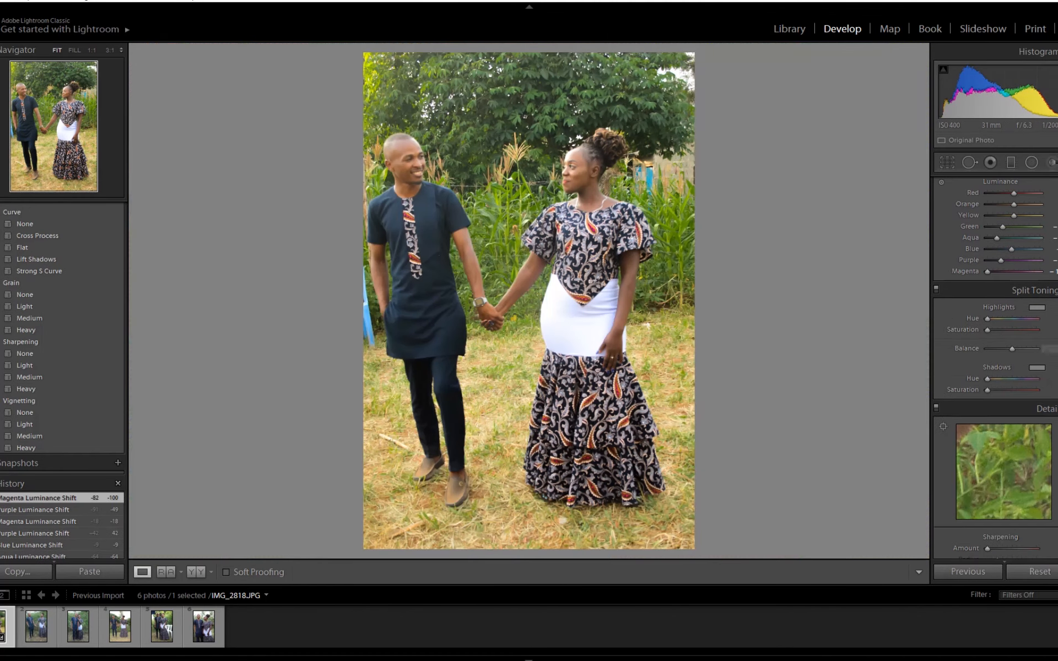
{"action": "left_click_drag", "start_coordinate": [989, 378], "coordinate": [1004, 378]}
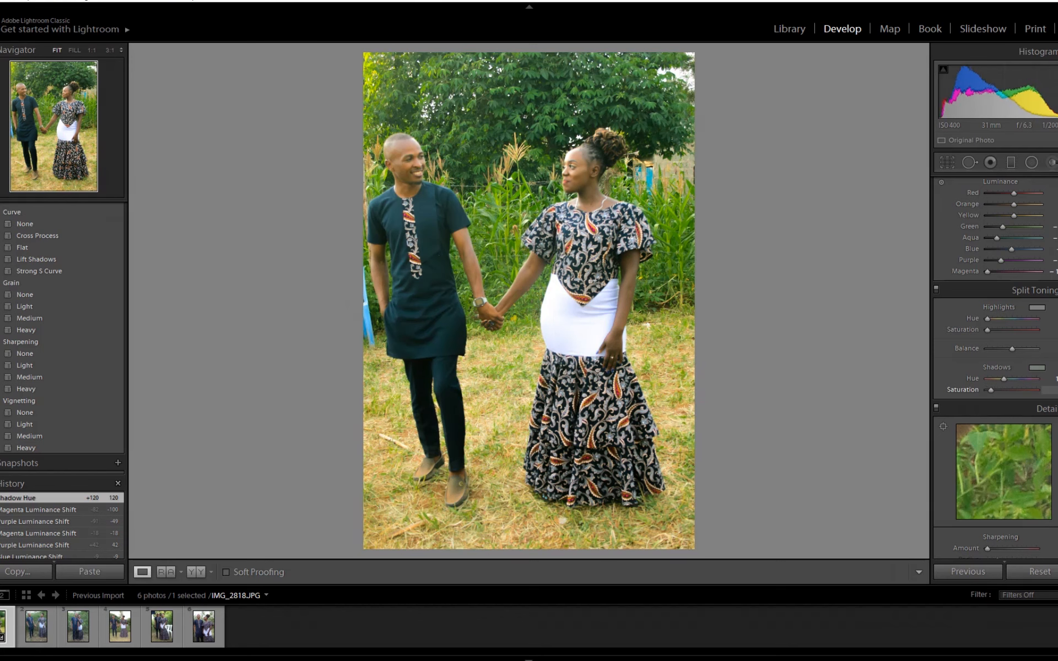
{"action": "scroll", "coordinate": [994, 358], "scroll_direction": "down", "scroll_amount": 6}
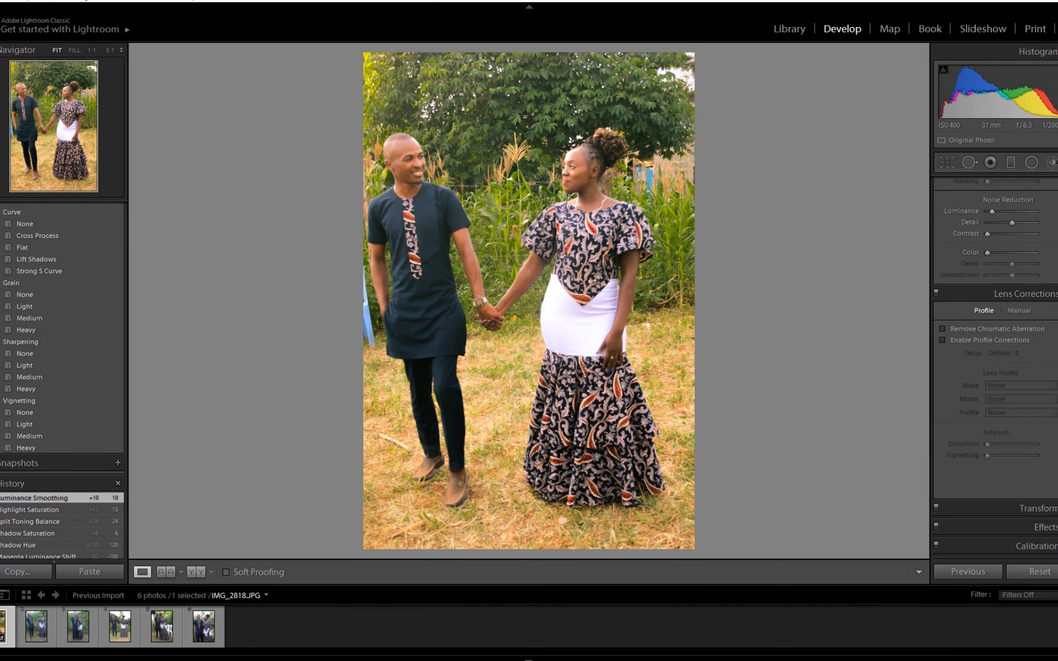
- Enable profile corrections and chromatic aberration removal on IMG_2818, and set the grain amount to 15
{"action": "left_click", "coordinate": [1038, 509]}
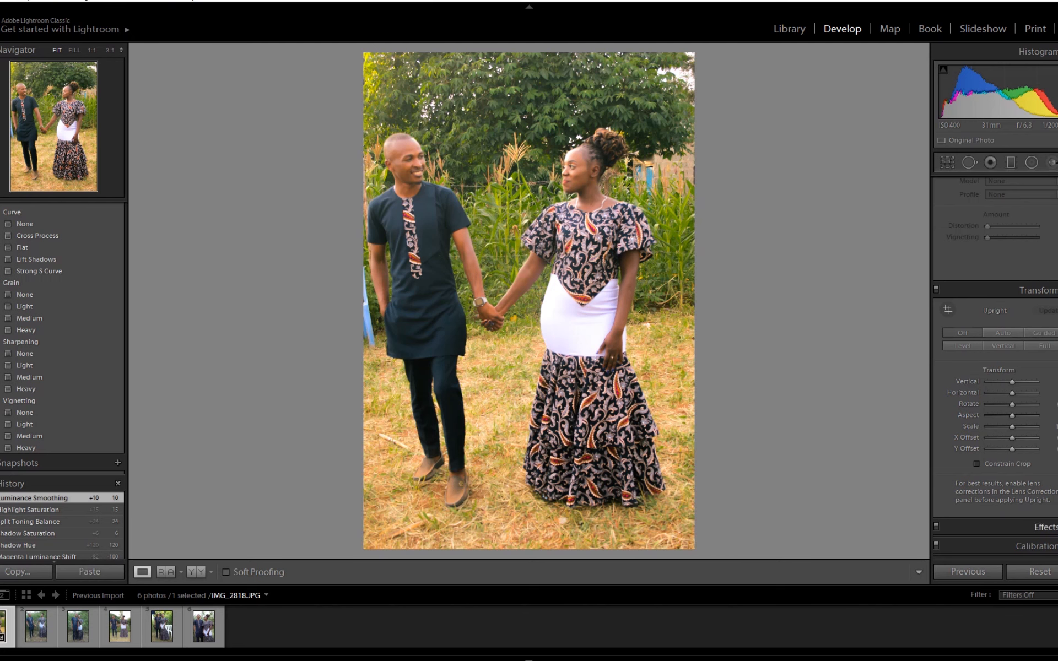
{"action": "left_click", "coordinate": [1038, 290]}
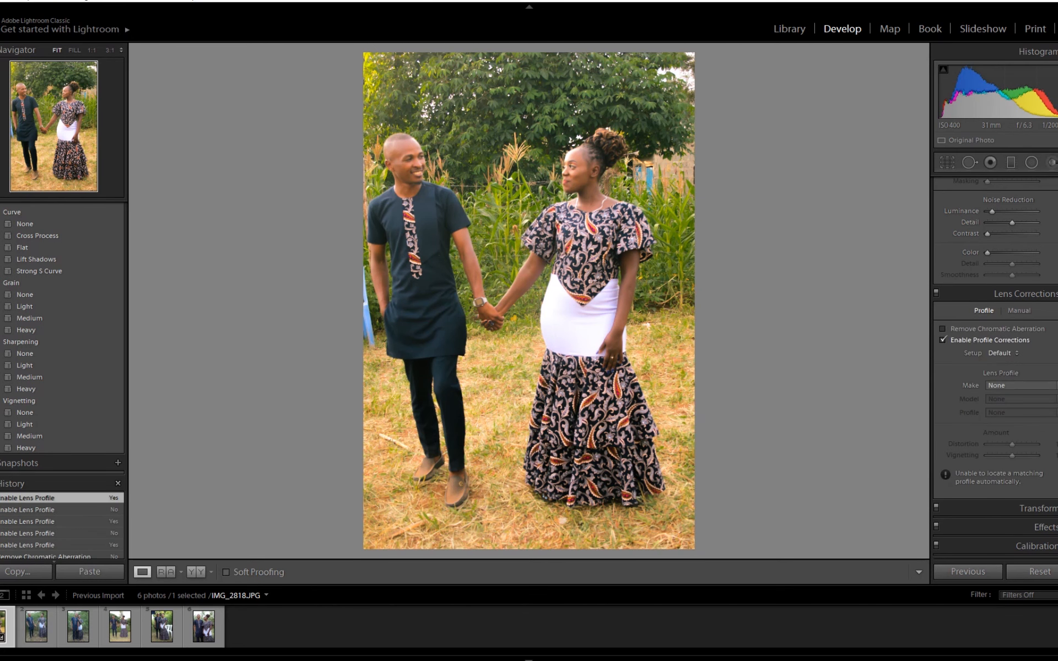
{"action": "double_click", "coordinate": [1038, 509]}
{"action": "left_click", "coordinate": [1045, 527]}
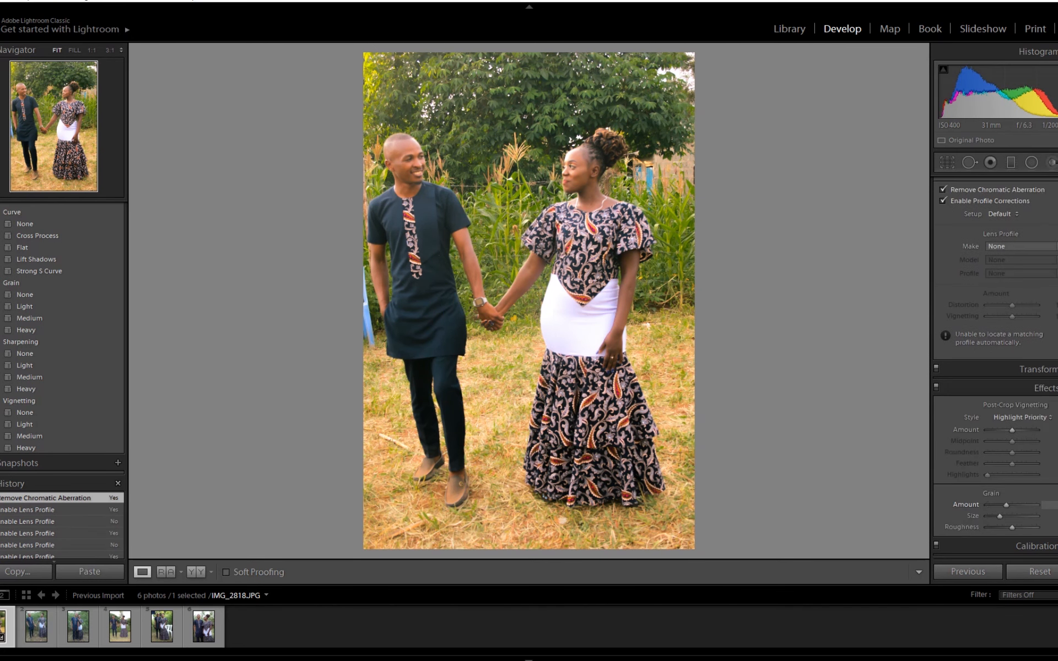
- Calibrate the blue primary with hue 40 and reduced saturation, and apply the Flat curve and None vignetting presets
{"action": "left_click", "coordinate": [1036, 546]}
{"action": "mouse_move", "coordinate": [1011, 537]}
{"action": "left_mouse_down"}
{"action": "mouse_move", "coordinate": [1038, 538]}
{"action": "mouse_move", "coordinate": [990, 549]}
{"action": "mouse_move", "coordinate": [999, 549]}
{"action": "left_mouse_up"}
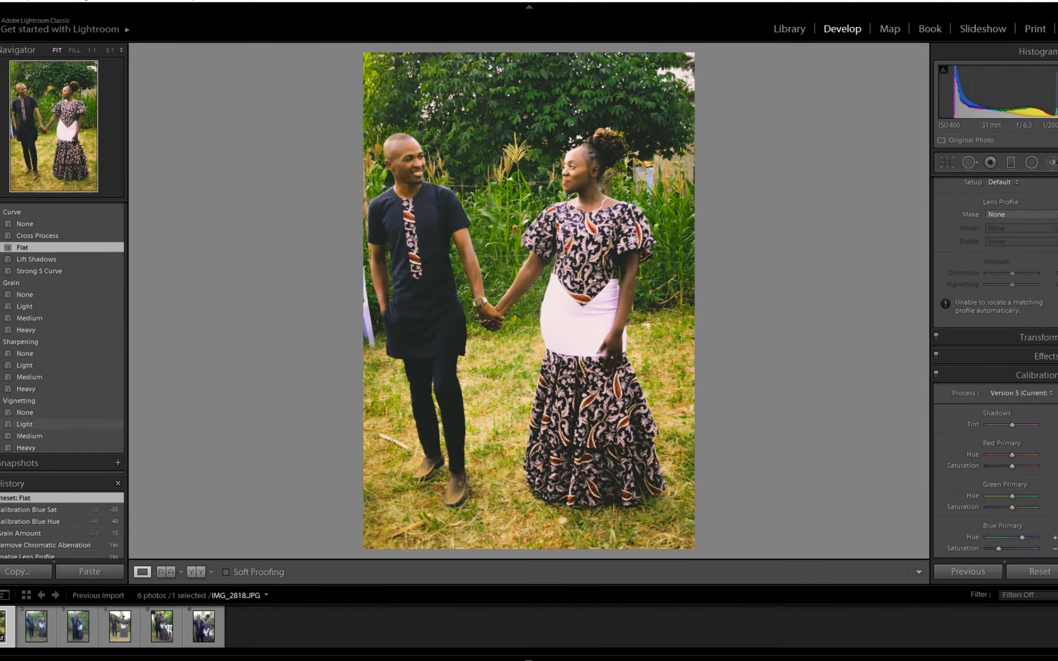
{"action": "scroll", "coordinate": [62, 330], "scroll_direction": "down", "scroll_amount": 5}
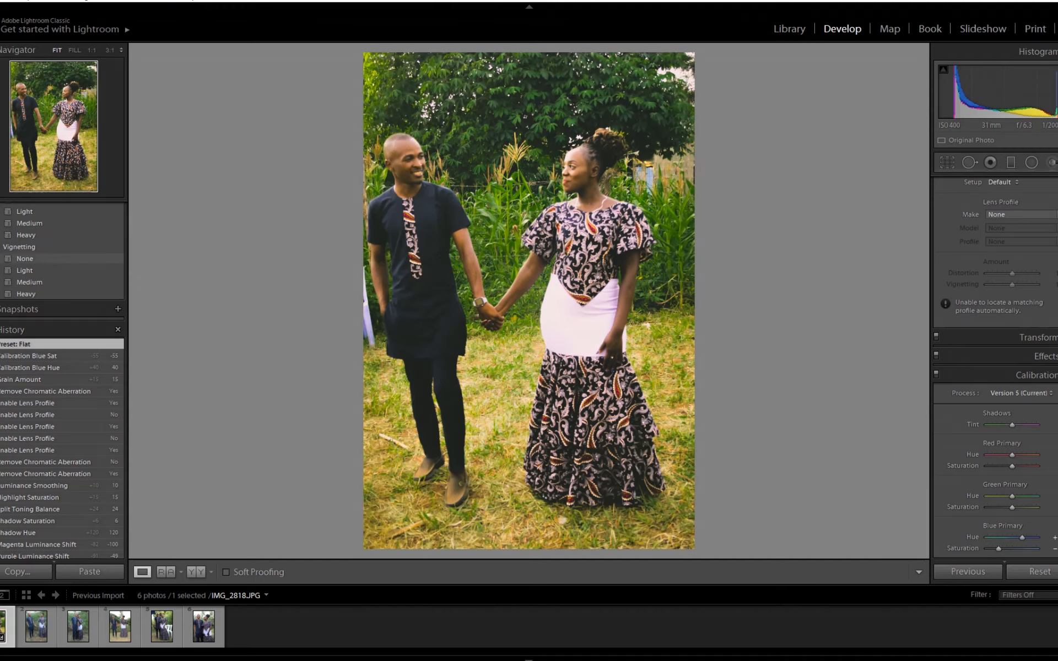
{"action": "left_click", "coordinate": [33, 259]}
- Switch the filmstrip filter to RURACIO and step the edit history back to the Flat preset
{"action": "left_click", "coordinate": [1028, 596]}
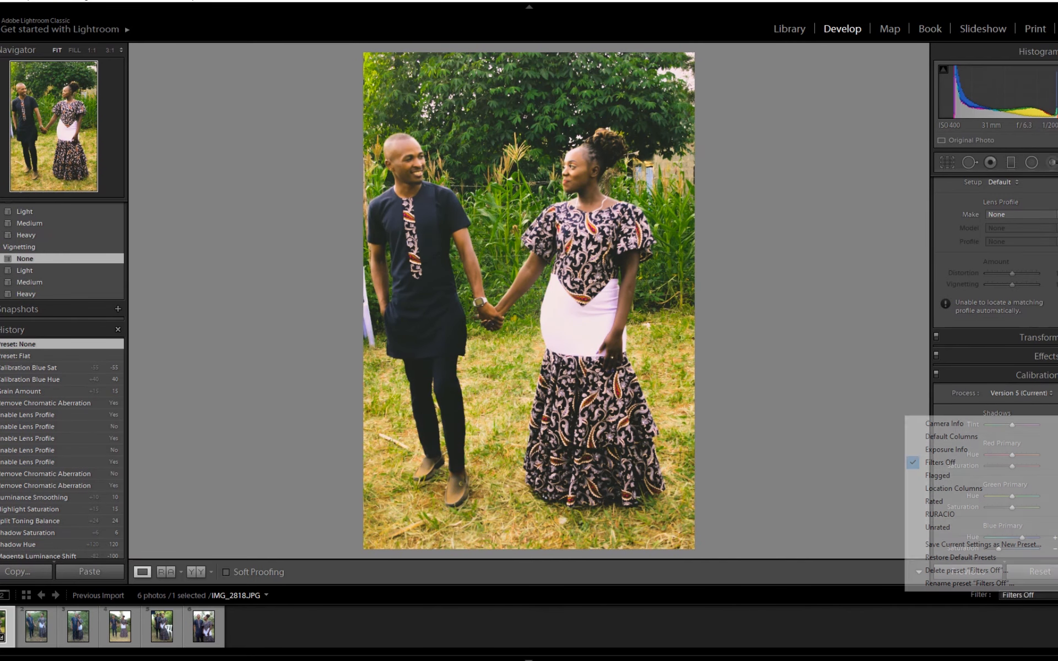
{"action": "left_click", "coordinate": [980, 515]}
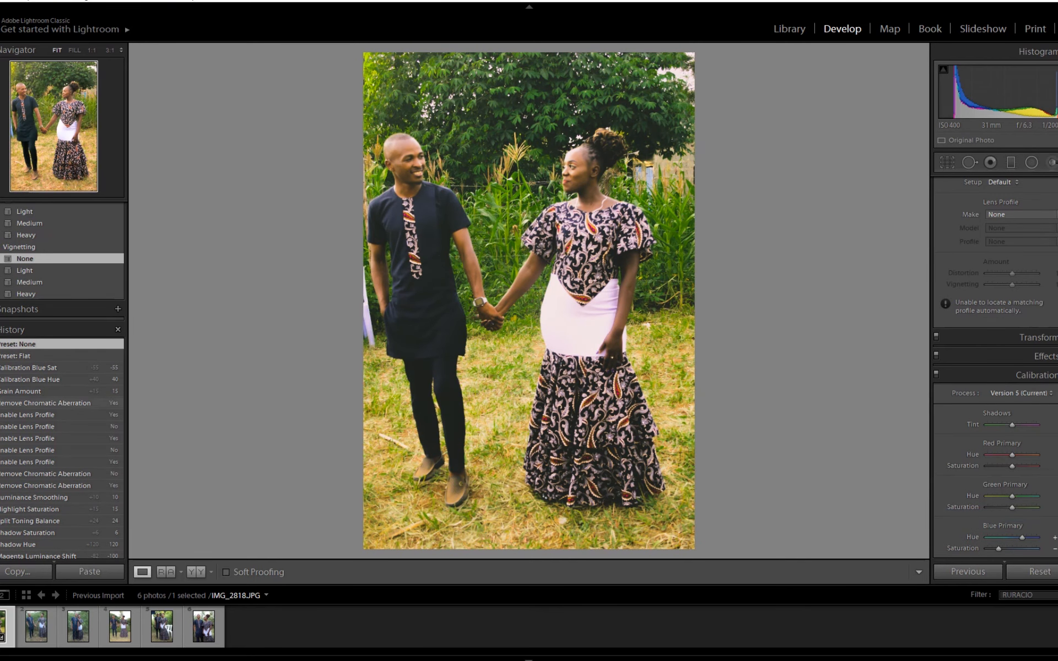
{"action": "left_click", "coordinate": [61, 356]}
{"action": "scroll", "coordinate": [60, 332], "scroll_direction": "up", "scroll_amount": 4}
{"action": "scroll", "coordinate": [61, 485], "scroll_direction": "down", "scroll_amount": 3}
{"action": "scroll", "coordinate": [61, 386], "scroll_direction": "up", "scroll_amount": 9}
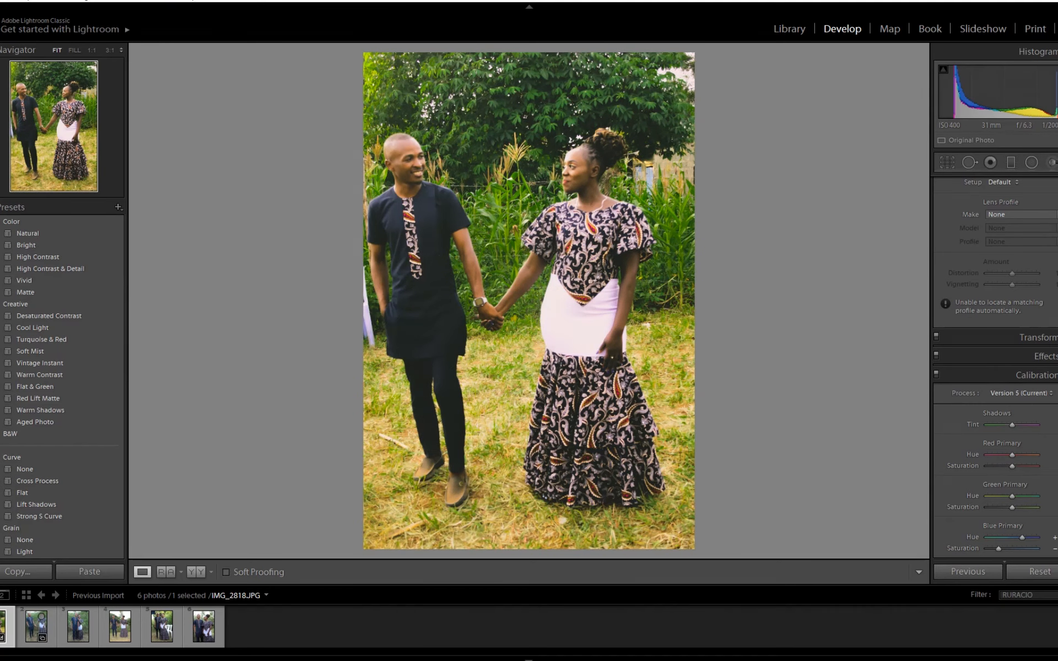
- Select IMG_2850 and adjust its white balance and exposure, minimize highlights and shadows, and raise whites, texture and clarity
{"action": "left_click", "coordinate": [37, 625]}
{"action": "scroll", "coordinate": [1011, 353], "scroll_direction": "up", "scroll_amount": 15}
{"action": "mouse_move", "coordinate": [1012, 260]}
{"action": "left_mouse_down"}
{"action": "mouse_move", "coordinate": [1029, 272]}
{"action": "mouse_move", "coordinate": [1011, 261]}
{"action": "left_mouse_up"}
{"action": "left_click_drag", "start_coordinate": [1012, 303], "coordinate": [1005, 366]}
{"action": "left_click_drag", "start_coordinate": [1012, 407], "coordinate": [1017, 408]}
- Check the man's face close up, pull the texture back to near zero, fine-tune clarity, and reset dehaze to 0
{"action": "left_click", "coordinate": [591, 147]}
{"action": "left_click_drag", "start_coordinate": [386, 166], "coordinate": [881, 375]}
{"action": "left_click_drag", "start_coordinate": [551, 248], "coordinate": [546, 342]}
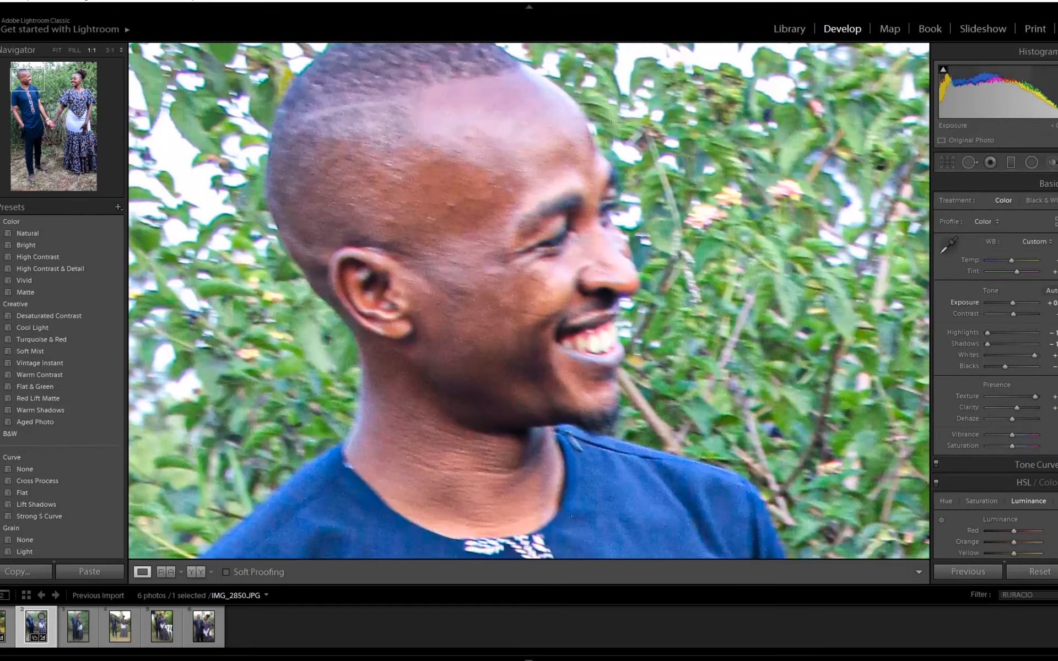
{"action": "mouse_move", "coordinate": [1031, 397]}
{"action": "left_mouse_down"}
{"action": "mouse_move", "coordinate": [1013, 397]}
{"action": "mouse_move", "coordinate": [1019, 407]}
{"action": "left_mouse_up"}
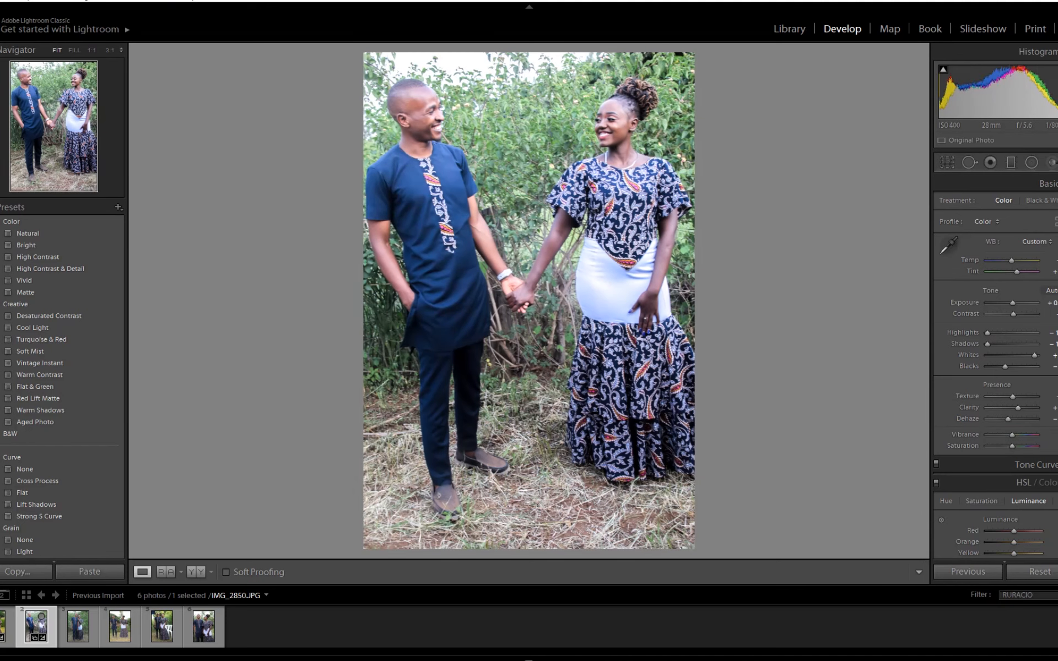
{"action": "left_click", "coordinate": [1051, 419]}
{"action": "type", "text": "0"}
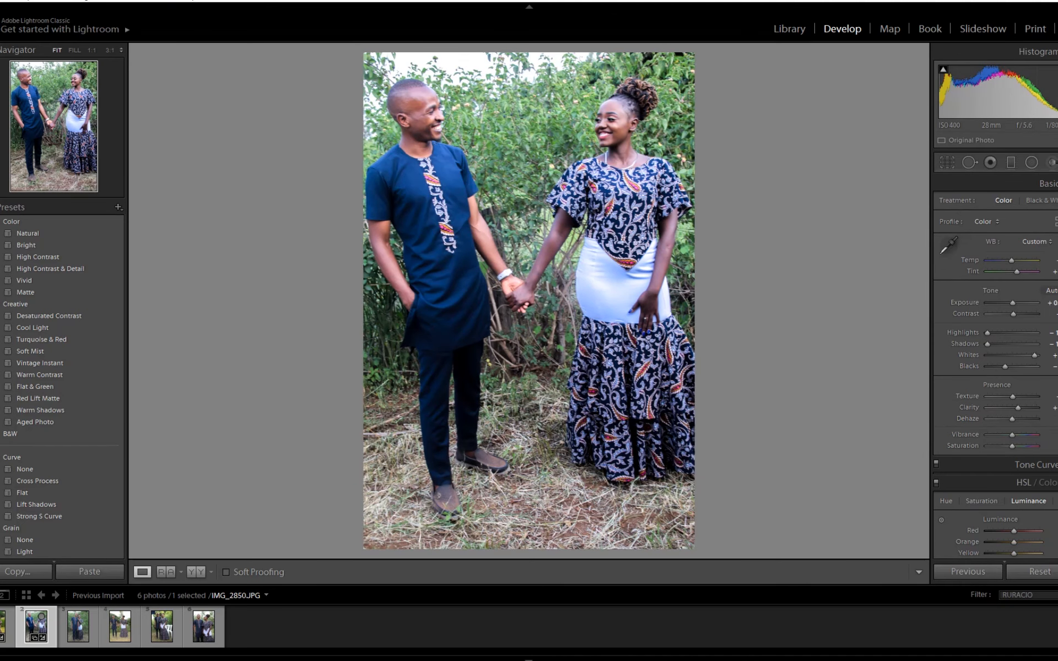
- Fine-tune the green, aqua, blue and purple luminance of IMG_2850 and check the man's shirt close up
{"action": "scroll", "coordinate": [994, 358], "scroll_direction": "down", "scroll_amount": 5}
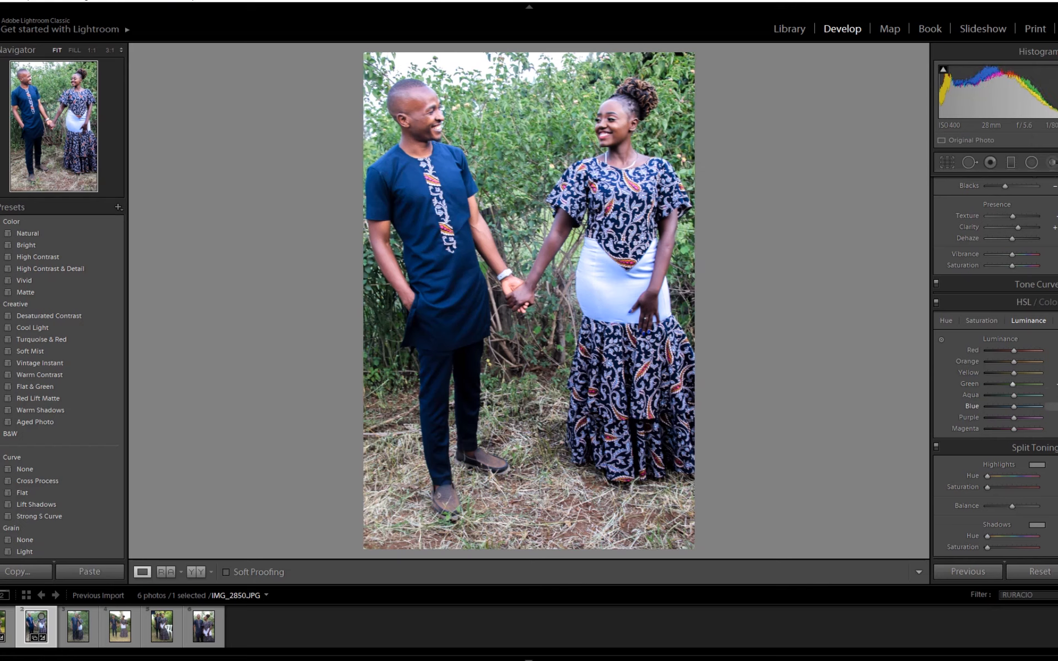
{"action": "mouse_move", "coordinate": [1007, 396]}
{"action": "left_mouse_down"}
{"action": "mouse_move", "coordinate": [1023, 406]}
{"action": "mouse_move", "coordinate": [1009, 418]}
{"action": "left_mouse_up"}
{"action": "mouse_move", "coordinate": [44, 110]}
{"action": "left_mouse_down"}
{"action": "mouse_move", "coordinate": [58, 152]}
{"action": "mouse_move", "coordinate": [43, 162]}
{"action": "mouse_move", "coordinate": [30, 160]}
{"action": "mouse_move", "coordinate": [36, 128]}
{"action": "left_mouse_up"}
{"action": "scroll", "coordinate": [995, 358], "scroll_direction": "up", "scroll_amount": 5}
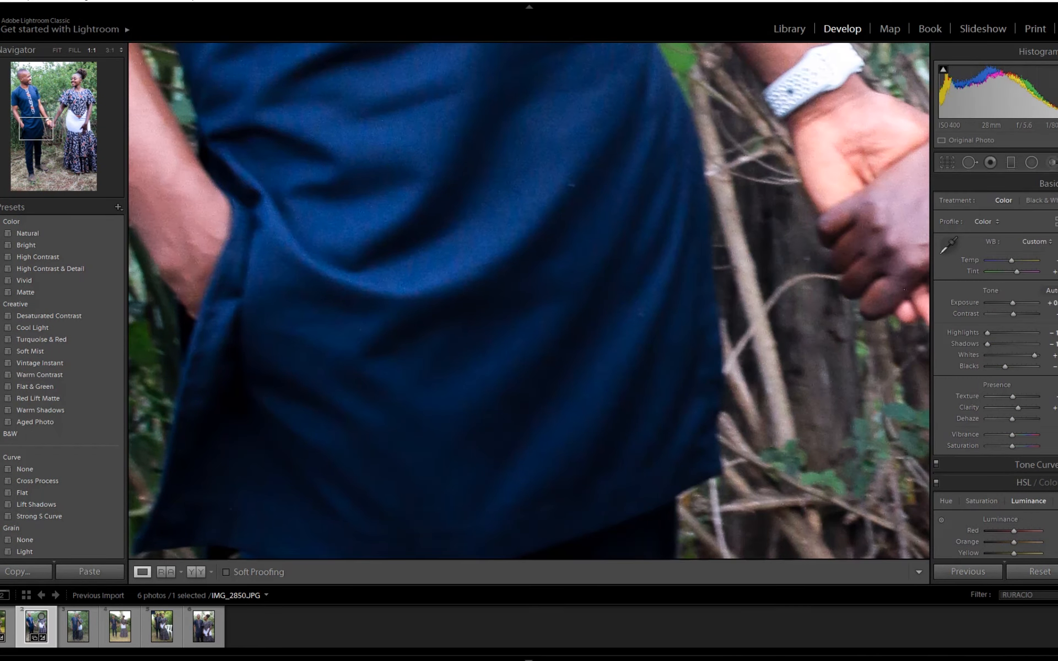
- Preview the Basic and Artistic profiles on IMG_2850 and try Artistic 04
{"action": "left_click", "coordinate": [1055, 221]}
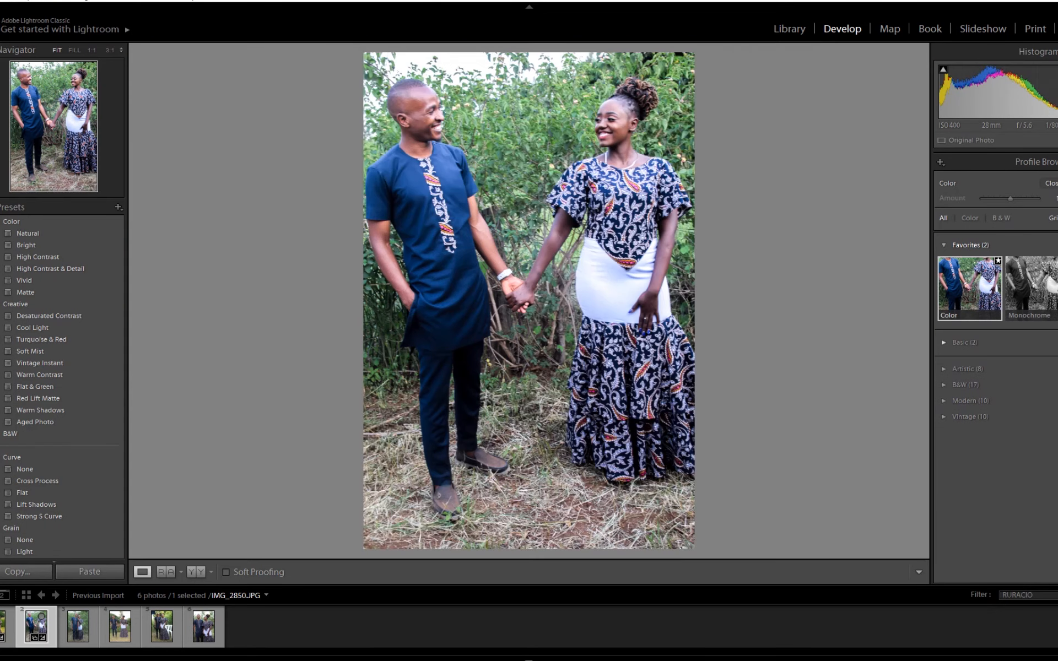
{"action": "left_click", "coordinate": [964, 343]}
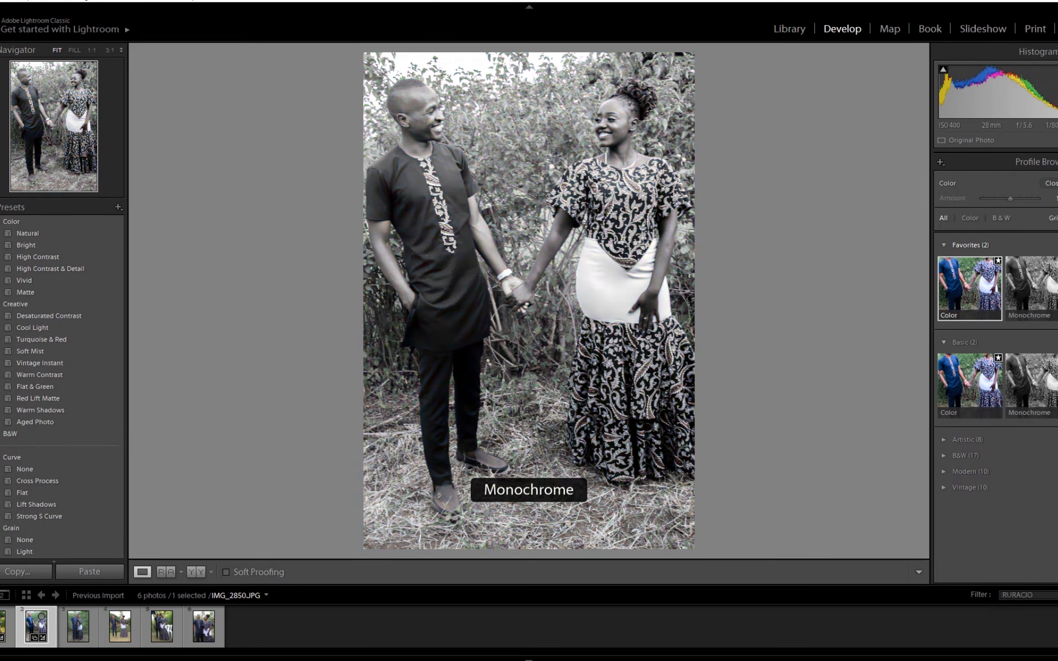
{"action": "left_click", "coordinate": [964, 343]}
{"action": "left_click", "coordinate": [944, 245]}
{"action": "left_click", "coordinate": [943, 298]}
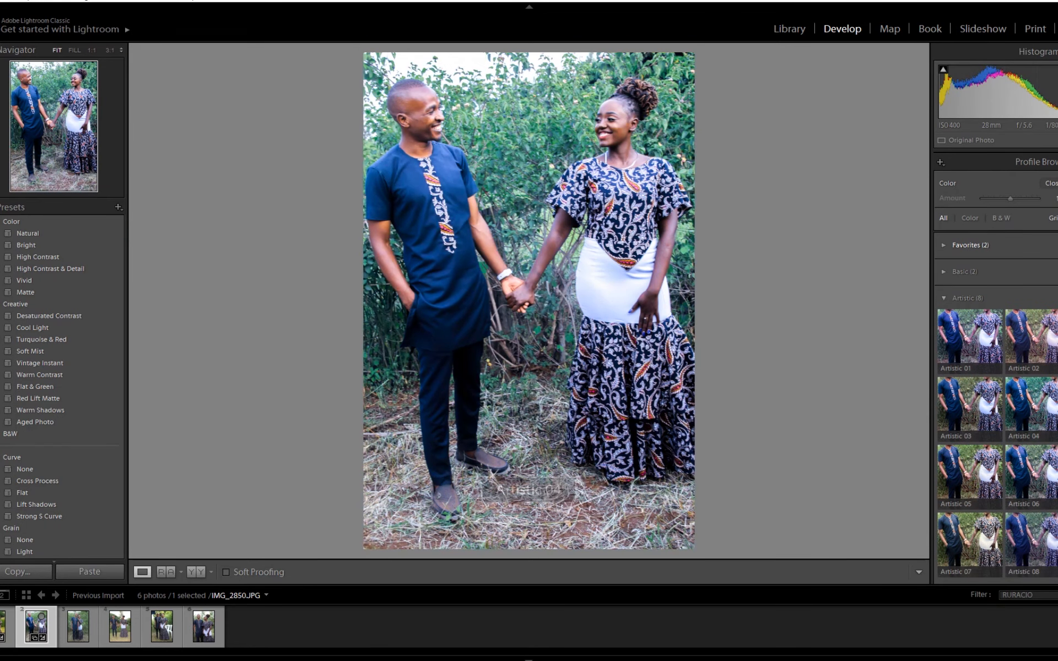
{"action": "left_click", "coordinate": [944, 298]}
- Compare the B&W, Modern and Vintage profiles and apply Vintage 01 to IMG_2850
{"action": "left_click", "coordinate": [944, 314]}
{"action": "left_click", "coordinate": [944, 315]}
{"action": "left_click", "coordinate": [944, 330]}
{"action": "left_click", "coordinate": [944, 330]}
{"action": "left_click", "coordinate": [944, 346]}
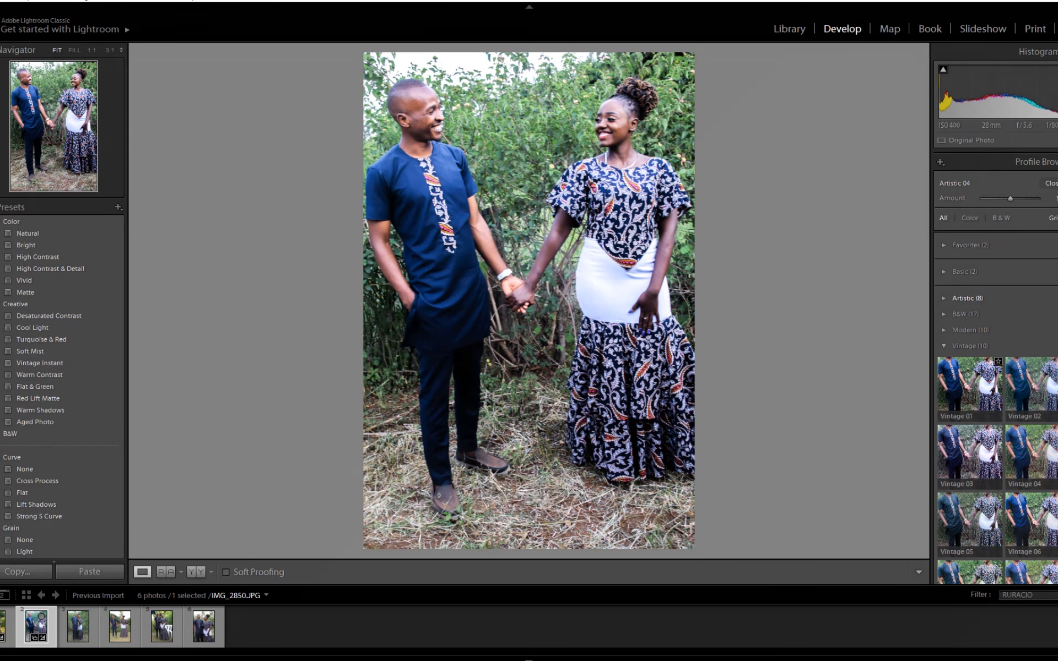
{"action": "left_click", "coordinate": [970, 384]}
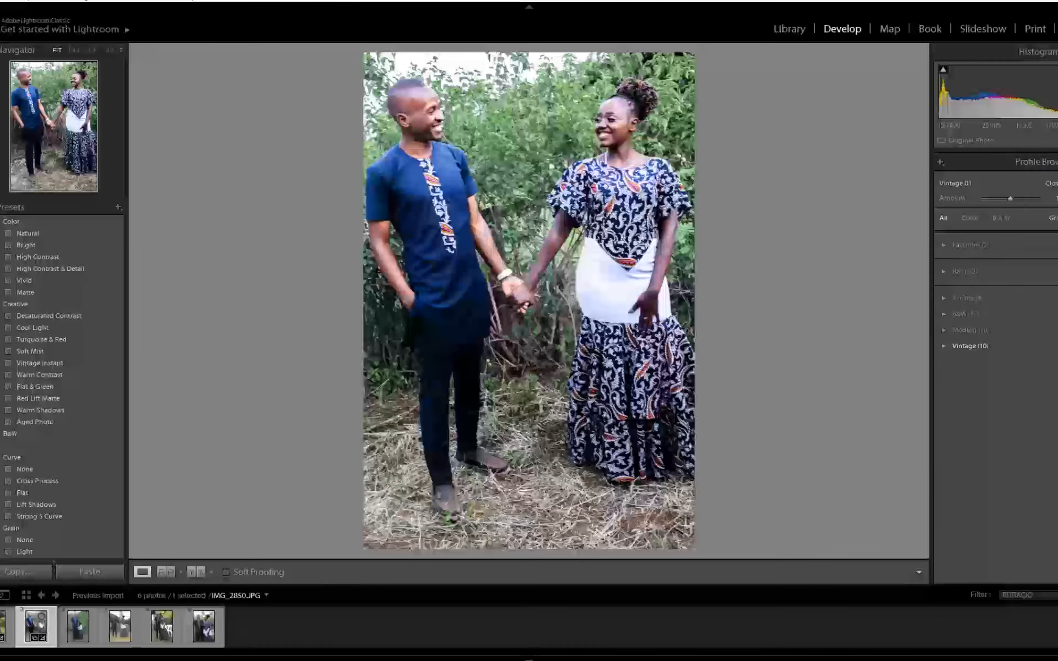
{"action": "left_click", "coordinate": [1051, 184]}
- Inspect the photos close up and retouch distracting spots in IMG_7082 with Spot Removal
{"action": "left_click", "coordinate": [671, 368]}
{"action": "left_click_drag", "start_coordinate": [671, 368], "coordinate": [744, 163]}
{"action": "left_click", "coordinate": [533, 331]}
{"action": "left_click", "coordinate": [557, 90]}
{"action": "left_click_drag", "start_coordinate": [557, 91], "coordinate": [782, 100]}
{"action": "left_click", "coordinate": [968, 162]}
{"action": "left_click", "coordinate": [528, 255]}
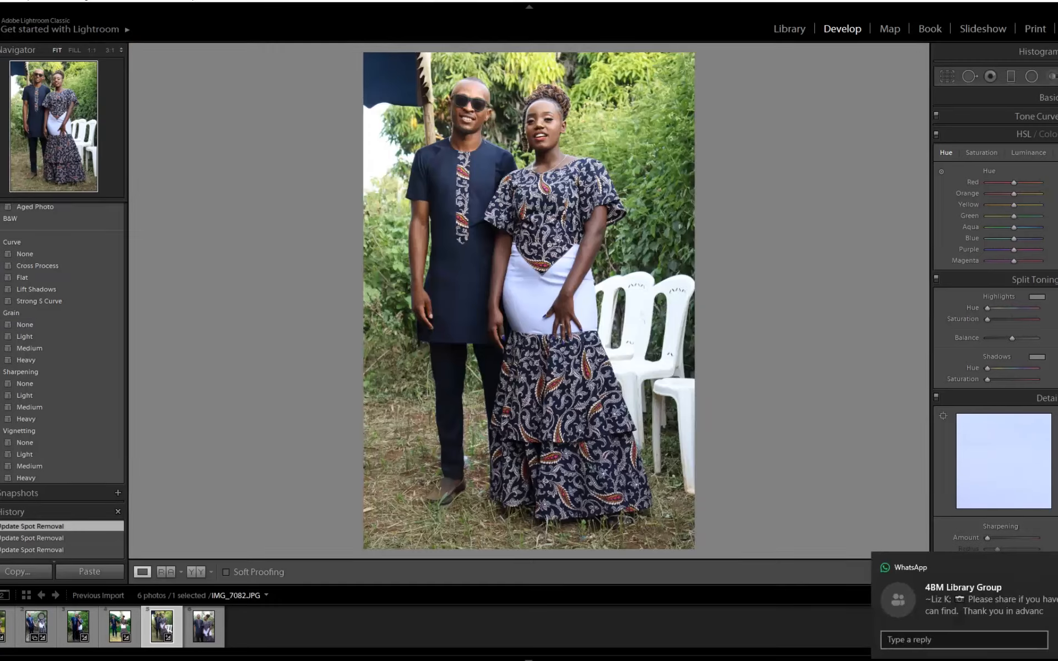
- Try healing spots around the man's lower trouser leg in IMG_7082, undoing each attempt
{"action": "left_click", "coordinate": [479, 459]}
{"action": "left_click_drag", "start_coordinate": [479, 460], "coordinate": [478, 313]}
{"action": "left_click", "coordinate": [968, 77]}
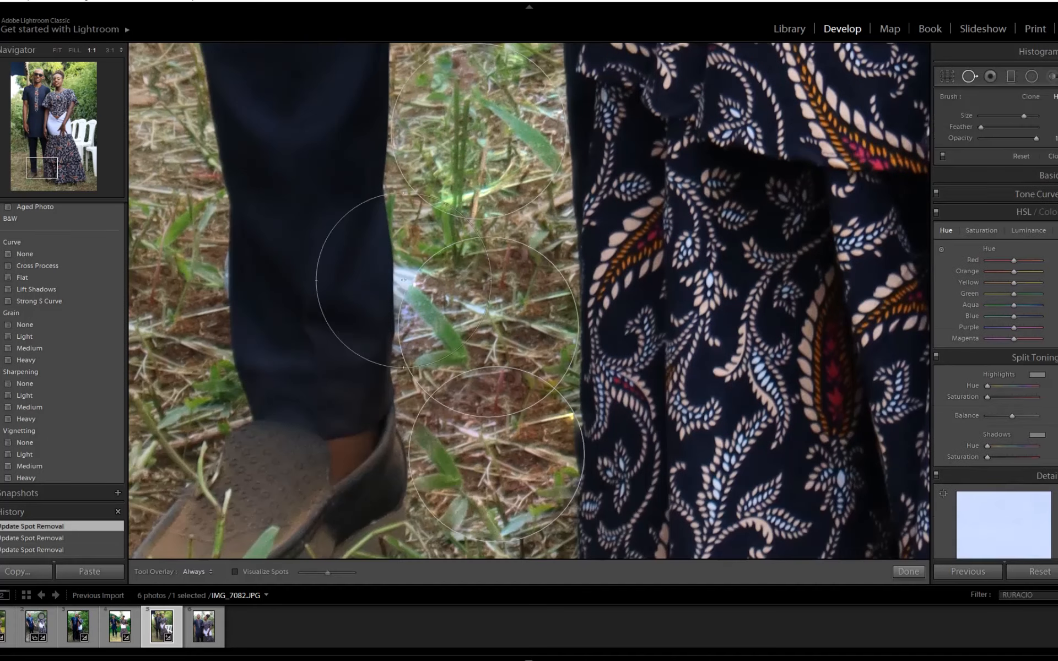
{"action": "left_click", "coordinate": [367, 279]}
{"action": "key", "text": "ctrl+z"}
{"action": "left_click", "coordinate": [305, 114]}
{"action": "key", "text": "ctrl+z"}
- Heal the grass beside the man's lower leg with Spot Removal and enlarge the spot
{"action": "left_click", "coordinate": [968, 76]}
{"action": "left_click_drag", "start_coordinate": [386, 298], "coordinate": [644, 304]}
{"action": "left_click", "coordinate": [969, 77]}
{"action": "left_click", "coordinate": [440, 220]}
{"action": "key", "text": "ctrl+z"}
{"action": "left_click", "coordinate": [296, 187]}
{"action": "left_click_drag", "start_coordinate": [1024, 115], "coordinate": [1036, 116]}
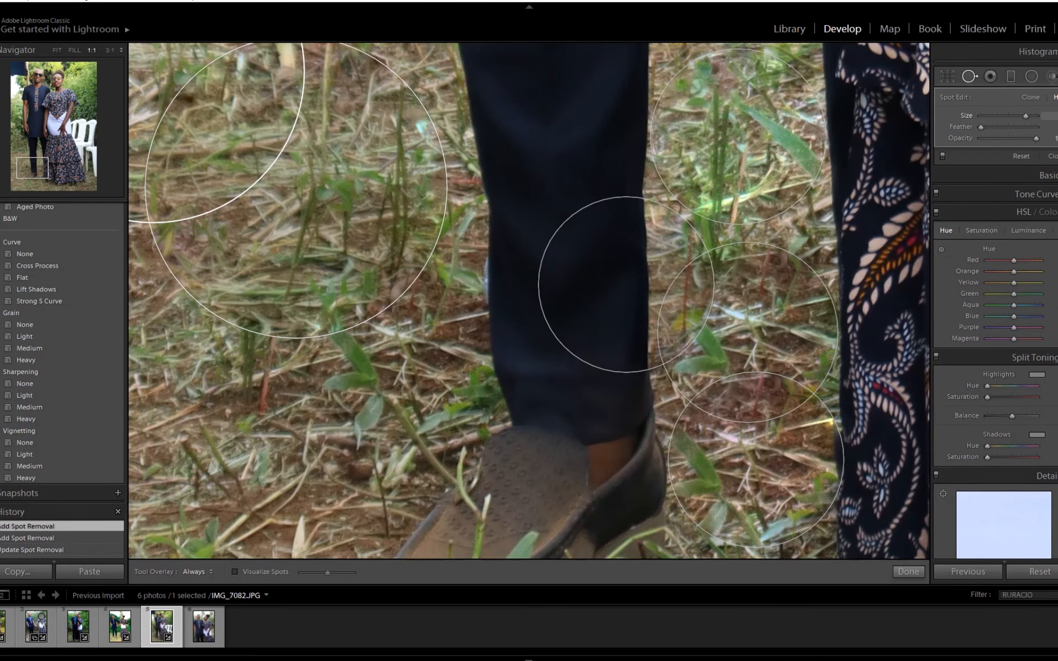
- Finish the spot healing and shift IMG_7082's green hue to +42 and magenta hue to +24
{"action": "left_click", "coordinate": [968, 76]}
{"action": "left_click", "coordinate": [540, 138]}
{"action": "left_click", "coordinate": [474, 72]}
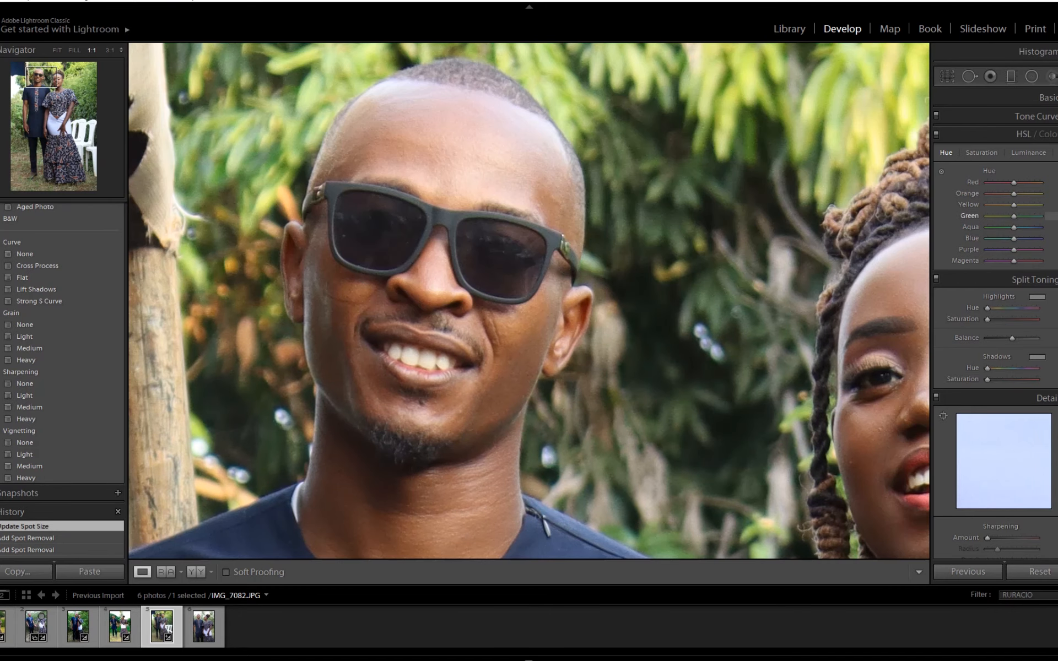
{"action": "left_click_drag", "start_coordinate": [1043, 216], "coordinate": [1055, 216]}
{"action": "left_click_drag", "start_coordinate": [1048, 260], "coordinate": [1054, 260]}
{"action": "key", "text": "z"}
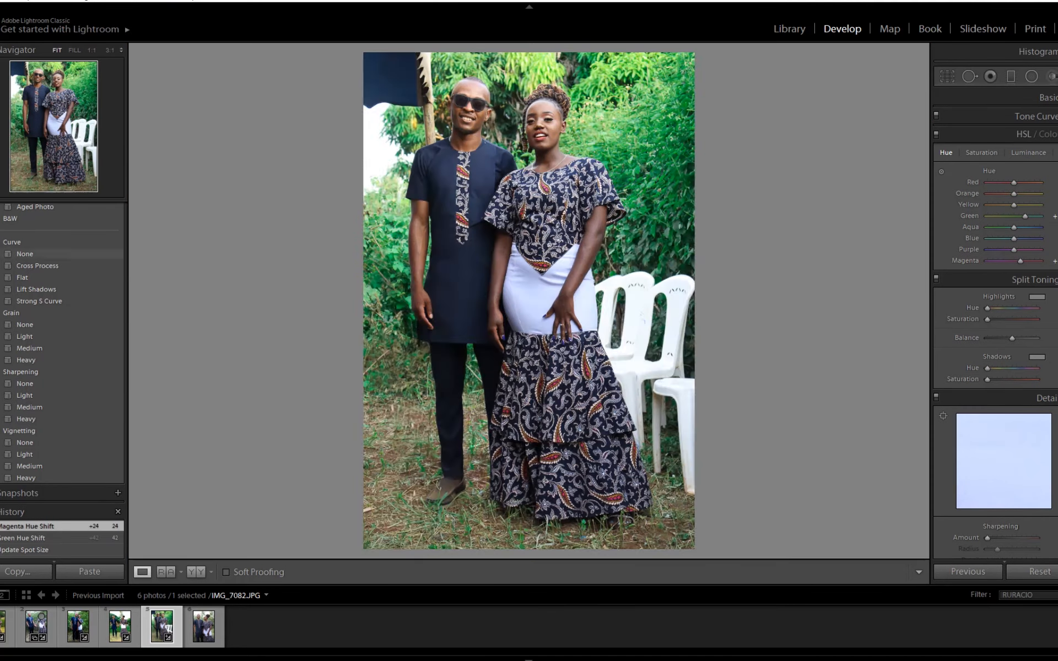
- Undo a trial of a cooler temperature and set contrast to +29, exposure to +0.12 and highlights to -67
{"action": "left_click", "coordinate": [1049, 98]}
{"action": "left_click_drag", "start_coordinate": [1012, 174], "coordinate": [1005, 174]}
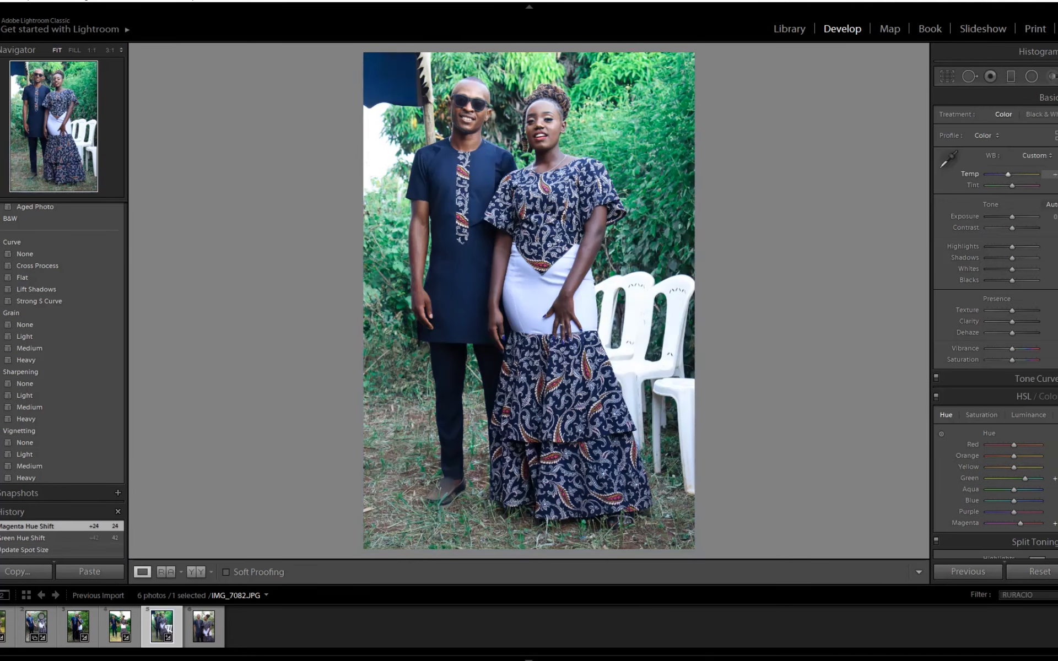
{"action": "key", "text": "ctrl+z"}
{"action": "left_click_drag", "start_coordinate": [1012, 217], "coordinate": [995, 246]}
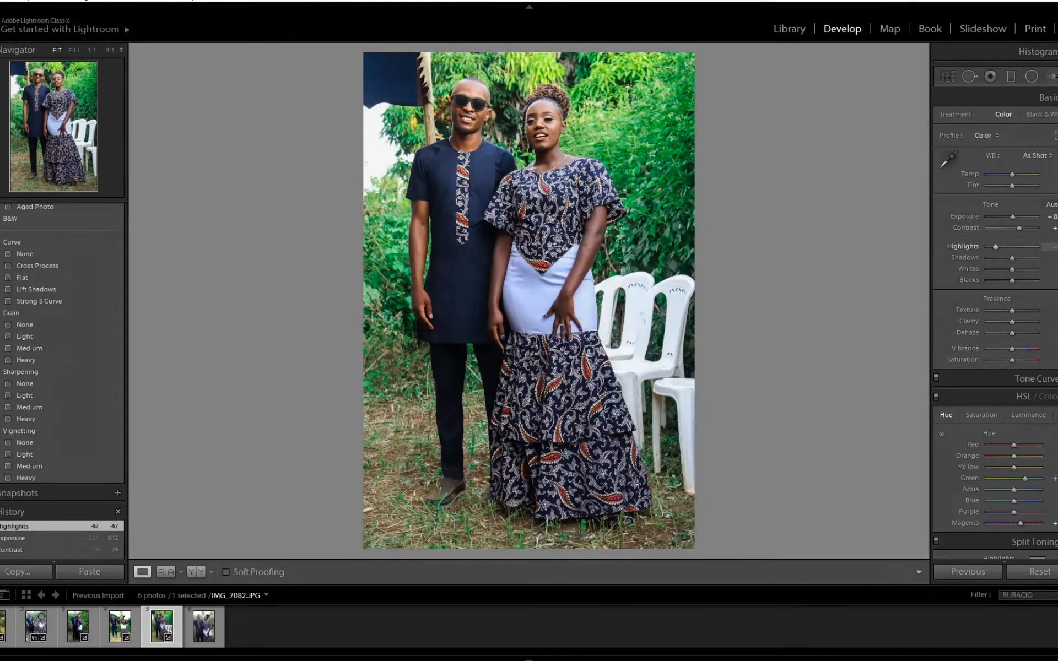
- Try to heal a spot on the woman's forearm in IMG_7082 with Spot Removal
{"action": "key", "text": "z"}
{"action": "left_click_drag", "start_coordinate": [549, 205], "coordinate": [501, 316]}
{"action": "key", "text": "q"}
{"action": "left_click", "coordinate": [500, 315]}
{"action": "key", "text": "ctrl+z"}
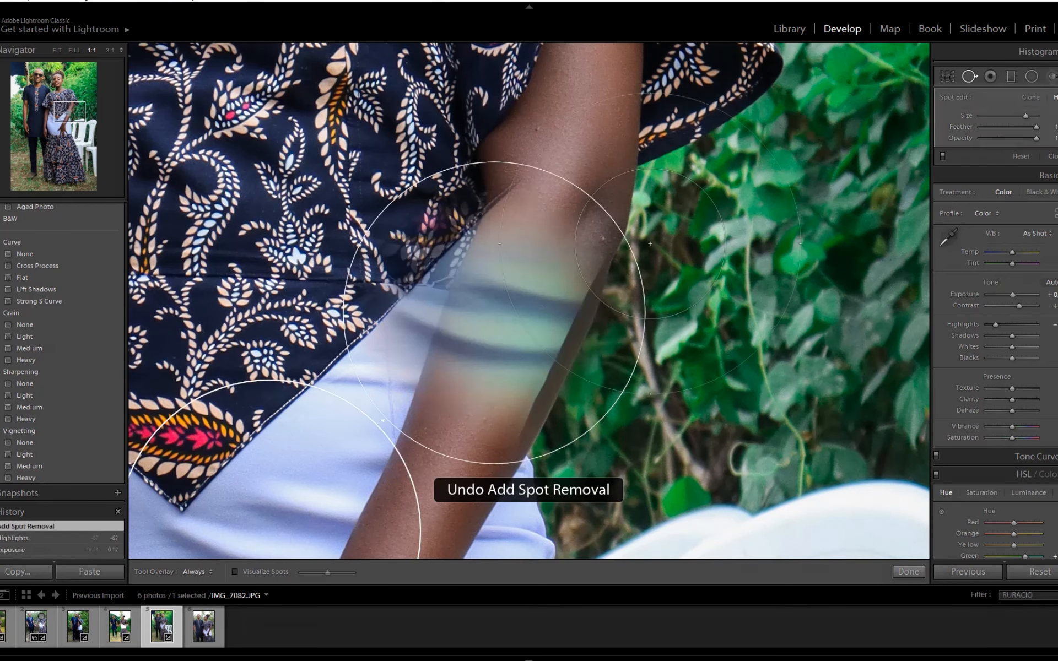
{"action": "key", "text": "shift+m"}
{"action": "left_click", "coordinate": [1032, 77]}
{"action": "left_click", "coordinate": [1032, 76]}
{"action": "left_click_drag", "start_coordinate": [1018, 160], "coordinate": [1026, 160]}
{"action": "key", "text": "shift+m"}
{"action": "key", "text": "z"}
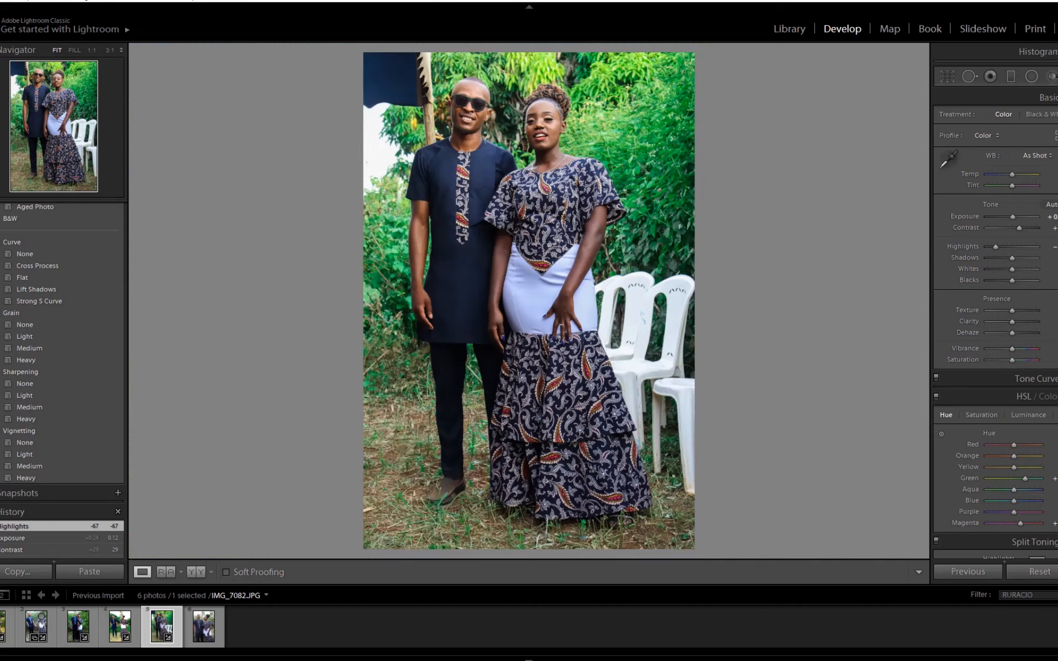
- Set IMG_7082's highlights to +17, shadows to -36 and Dehaze to +19, and lower its whites and blacks
{"action": "mouse_move", "coordinate": [1012, 269]}
{"action": "left_mouse_down"}
{"action": "mouse_move", "coordinate": [1004, 280]}
{"action": "mouse_move", "coordinate": [1016, 246]}
{"action": "mouse_move", "coordinate": [1004, 259]}
{"action": "left_mouse_up"}
{"action": "left_click_drag", "start_coordinate": [1013, 333], "coordinate": [1017, 333]}
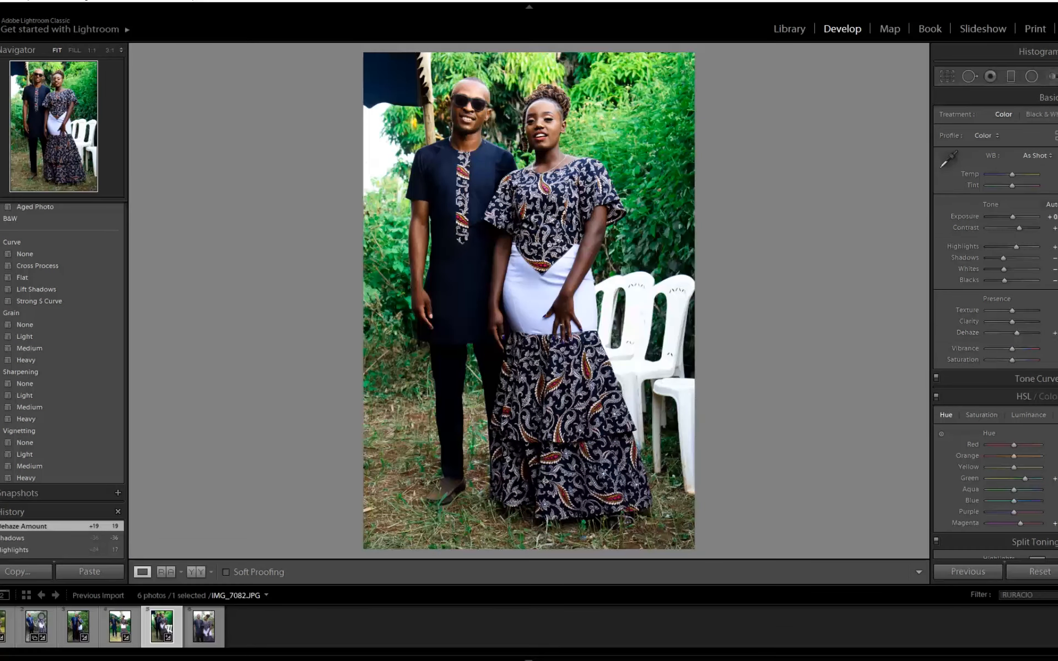
- Examine the couple's faces, outfits and surroundings in IMG_7082 close up
{"action": "left_click", "coordinate": [565, 303]}
{"action": "left_click", "coordinate": [567, 302]}
{"action": "left_click", "coordinate": [650, 72]}
{"action": "left_click", "coordinate": [606, 165]}
{"action": "left_click", "coordinate": [592, 193]}
{"action": "left_click_drag", "start_coordinate": [386, 176], "coordinate": [802, 540]}
{"action": "left_click_drag", "start_coordinate": [441, 193], "coordinate": [765, 509]}
{"action": "key", "text": "alt+Tab"}
{"action": "key", "text": "alt+Tab"}
{"action": "left_click_drag", "start_coordinate": [529, 265], "coordinate": [528, 343]}
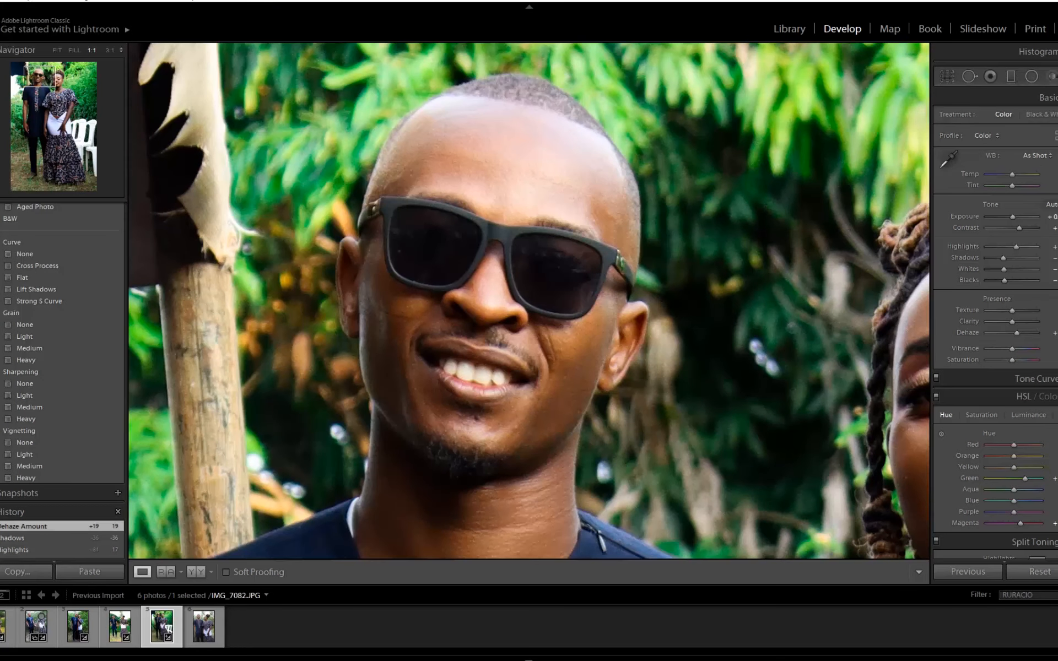
{"action": "left_click_drag", "start_coordinate": [771, 358], "coordinate": [284, 208]}
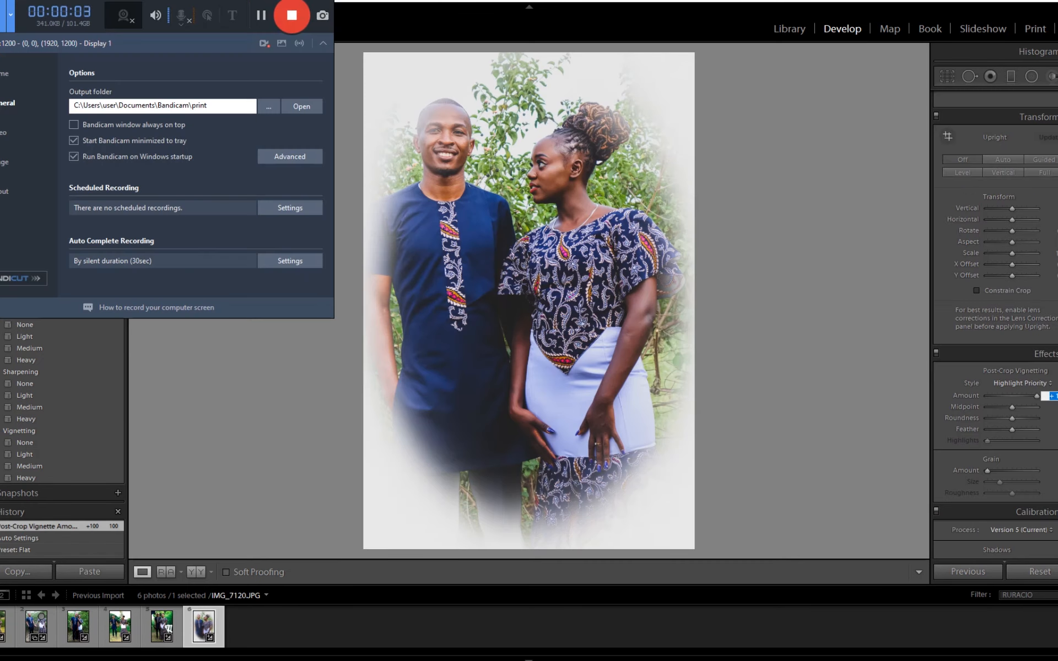
- Turn IMG_7120's white vignette into a hard-edged rounded frame with midpoint 0, roundness -100 and feather 0
{"action": "left_click_drag", "start_coordinate": [1011, 407], "coordinate": [987, 407]}
{"action": "left_click_drag", "start_coordinate": [1012, 419], "coordinate": [985, 430]}
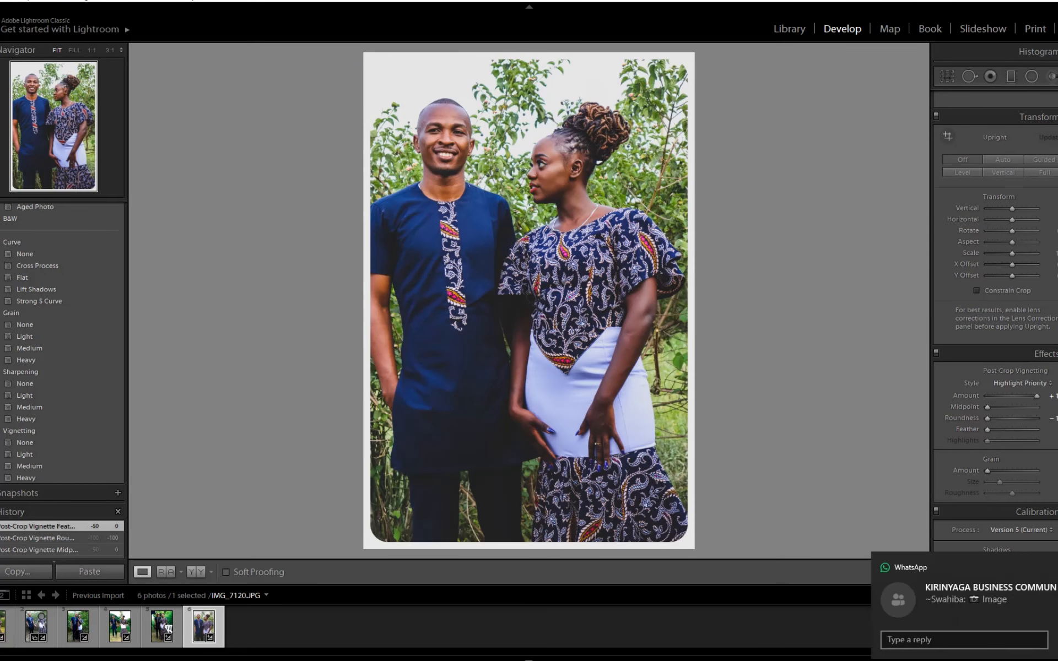
- Heal the light marks on the shoulder of the man's blue shirt in IMG_7120 with Spot Removal
{"action": "mouse_move", "coordinate": [87, 125]}
{"action": "left_mouse_down"}
{"action": "mouse_move", "coordinate": [87, 65]}
{"action": "mouse_move", "coordinate": [16, 66]}
{"action": "mouse_move", "coordinate": [17, 107]}
{"action": "left_mouse_up"}
{"action": "key", "text": "q"}
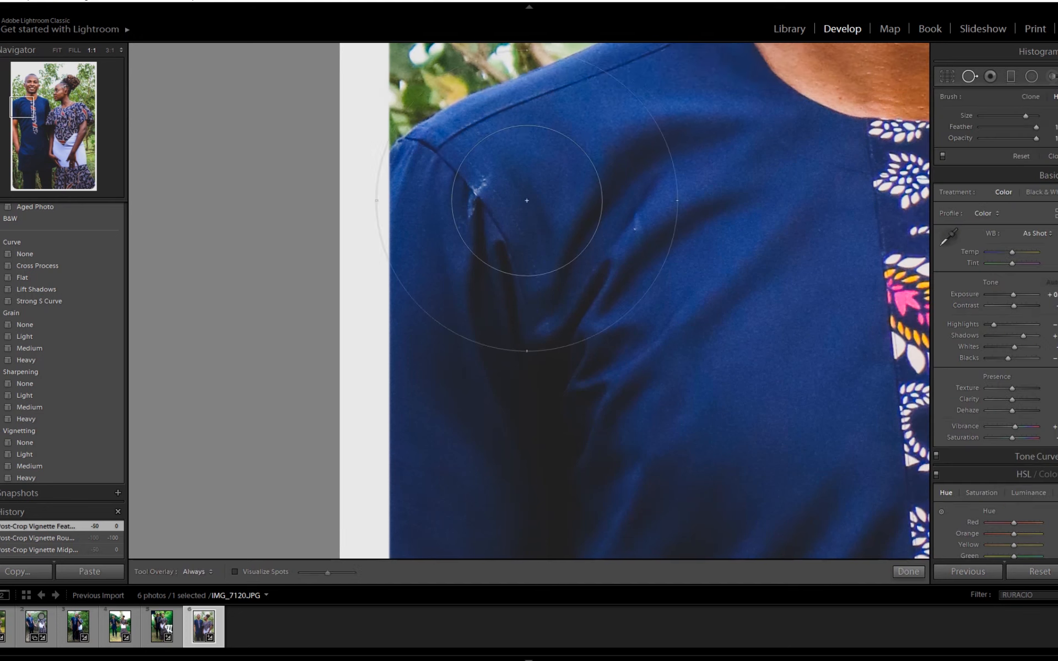
{"action": "scroll", "coordinate": [888, 113], "scroll_direction": "down", "scroll_amount": 5}
{"action": "left_click", "coordinate": [473, 196]}
{"action": "left_click", "coordinate": [639, 230]}
{"action": "left_click", "coordinate": [508, 164]}
{"action": "key", "text": "ctrl+z"}
{"action": "left_click", "coordinate": [968, 77]}
{"action": "key", "text": "z"}
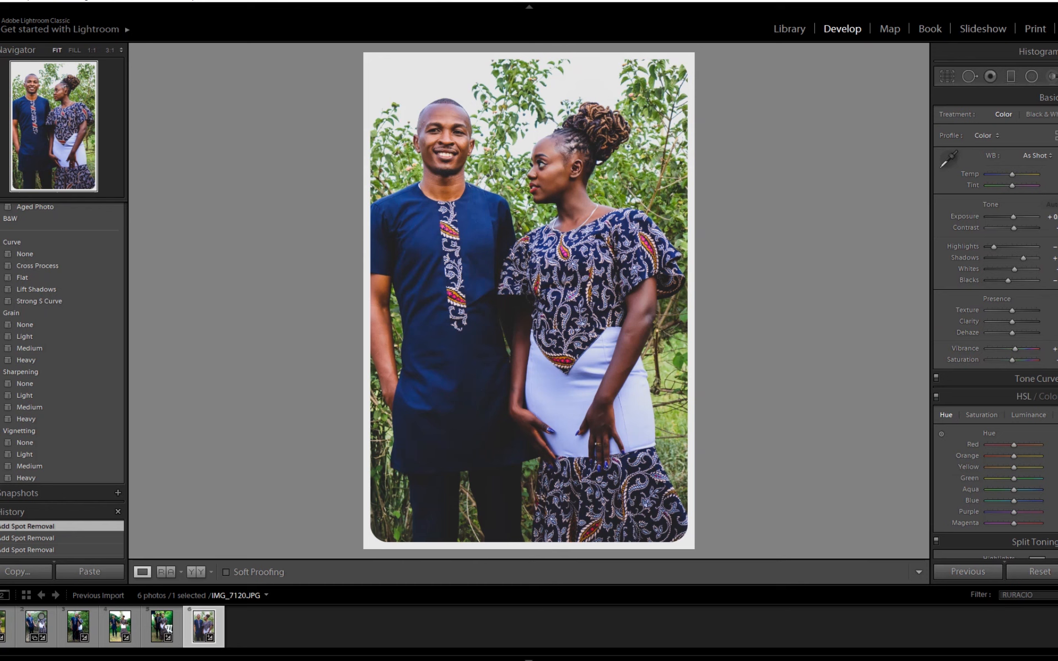
{"action": "right_click", "coordinate": [215, 260]}
{"action": "mouse_move", "coordinate": [259, 386]}
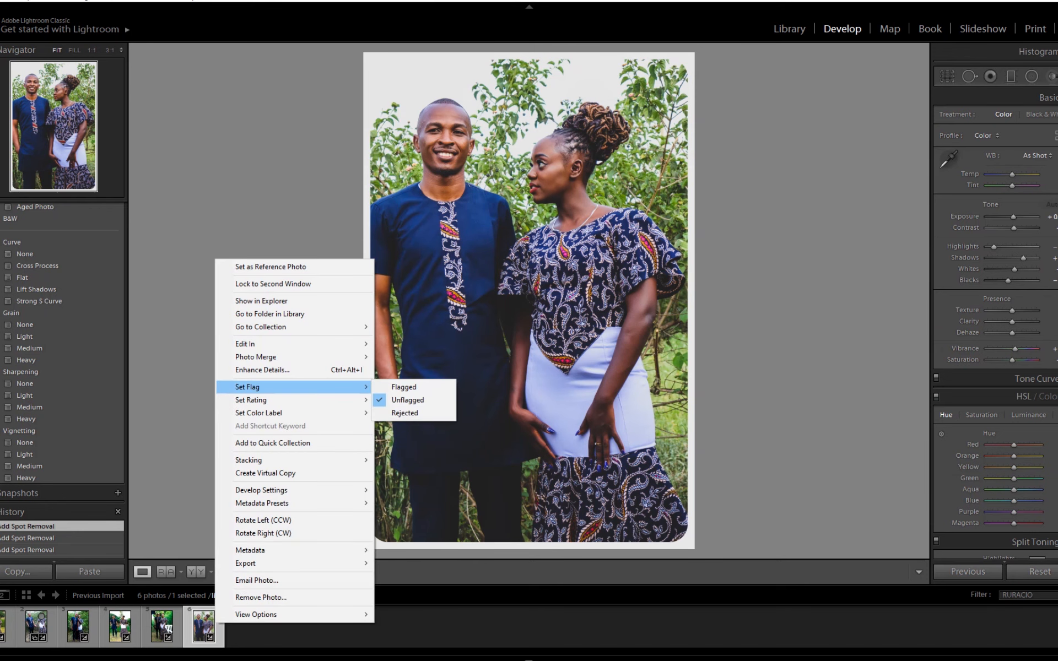
{"action": "left_click", "coordinate": [298, 635]}
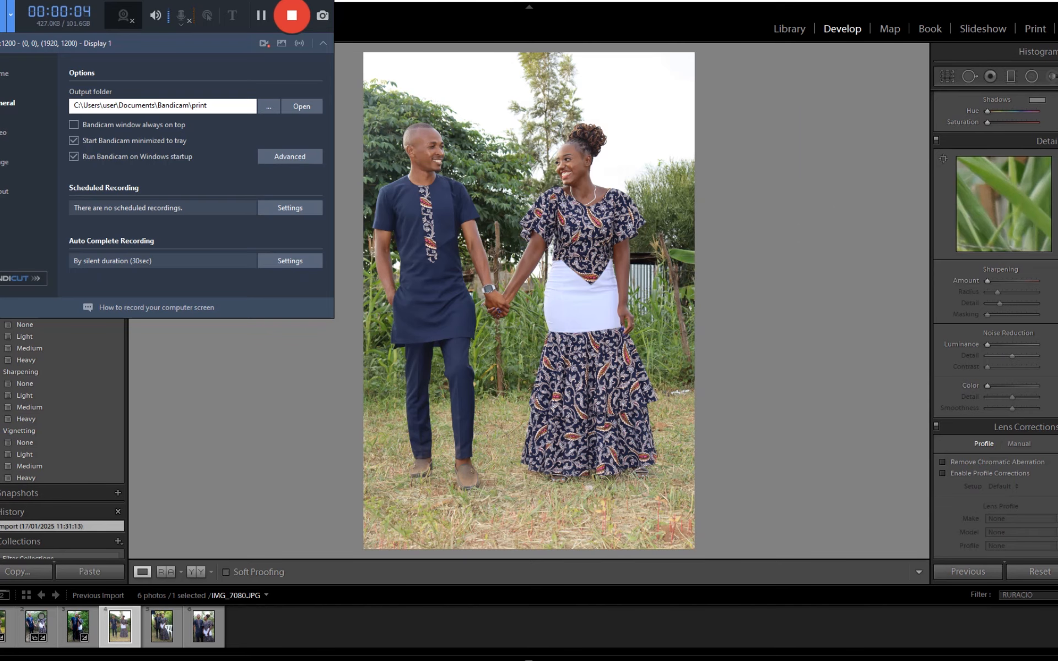
- Grade IMG_7080 with red hue +49, split-toning hues 90 and 249, tone-curve highlights +84 and shadows -54
{"action": "left_click", "coordinate": [424, 135]}
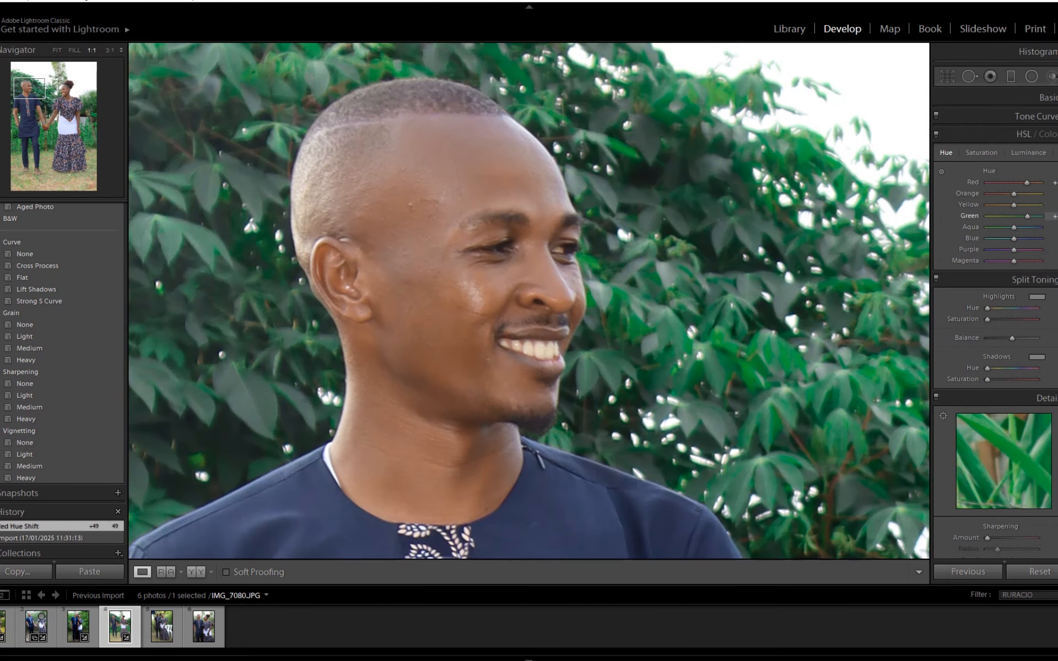
{"action": "key", "text": "z"}
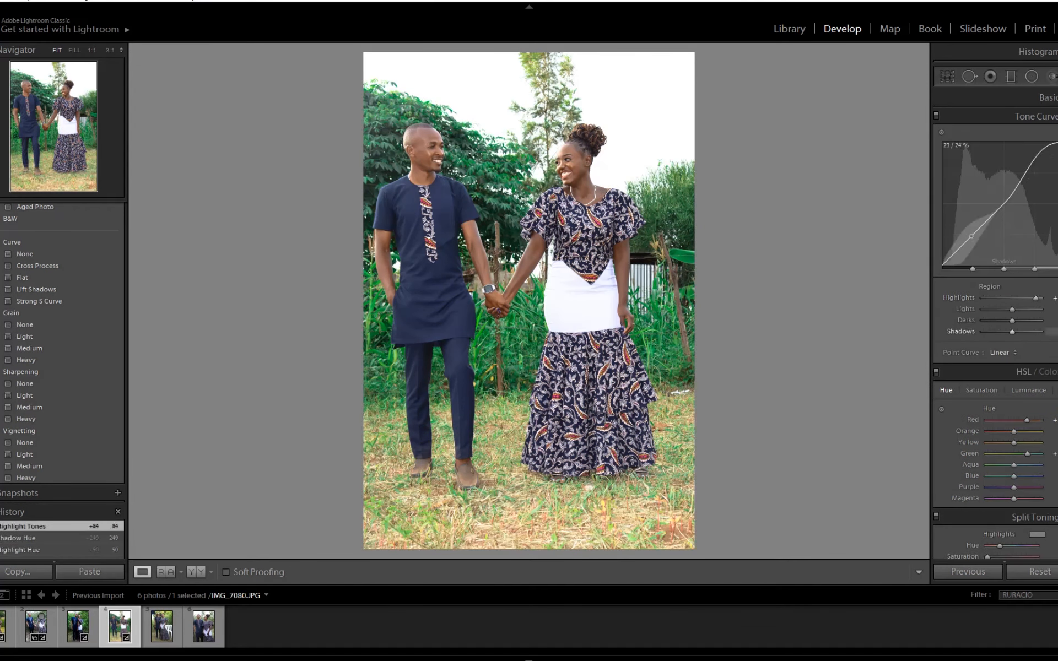
{"action": "left_click_drag", "start_coordinate": [1012, 331], "coordinate": [996, 331]}
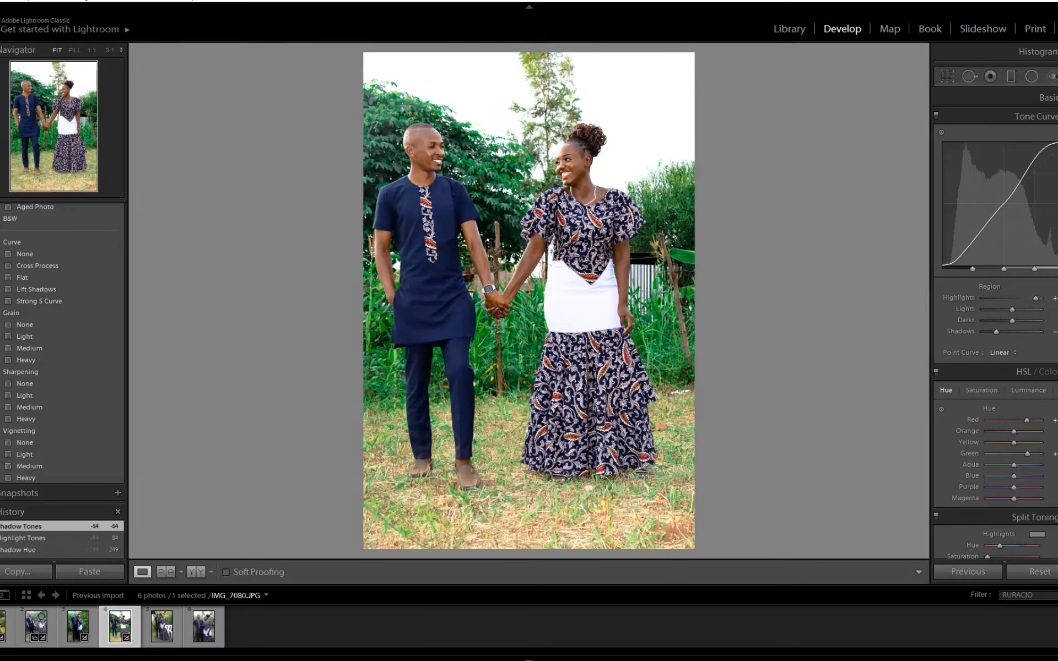
- Check the couple close up in IMG_7080 and lower the tone-curve shadows to -80
{"action": "left_click", "coordinate": [420, 250]}
{"action": "left_click_drag", "start_coordinate": [496, 99], "coordinate": [447, 540]}
{"action": "left_click_drag", "start_coordinate": [881, 331], "coordinate": [165, 314]}
{"action": "key", "text": "alt+Tab"}
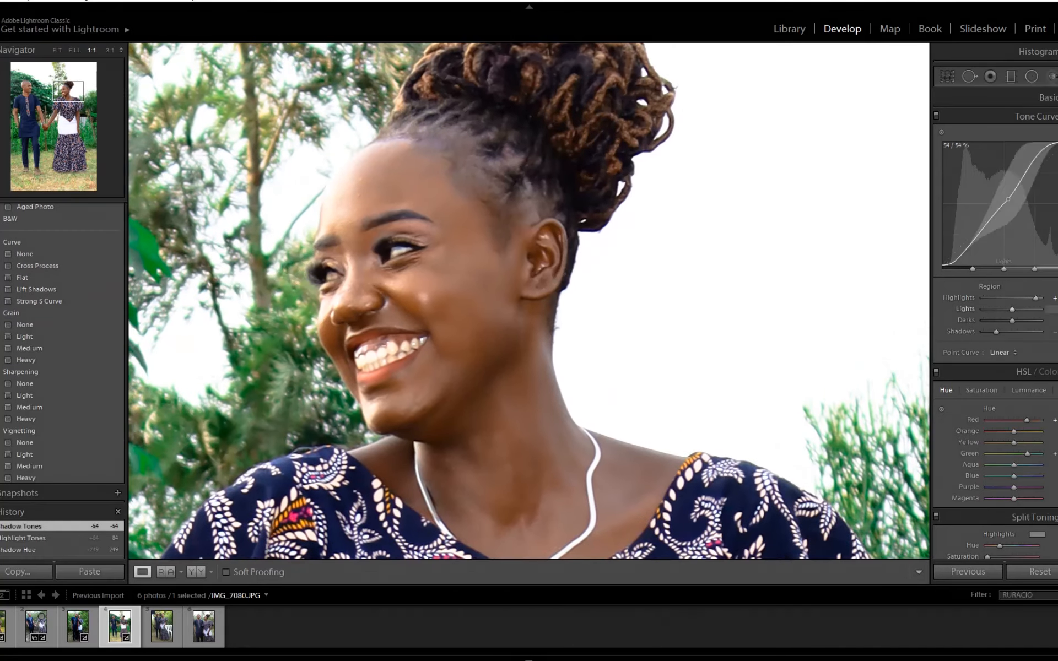
{"action": "left_click_drag", "start_coordinate": [971, 243], "coordinate": [971, 247]}
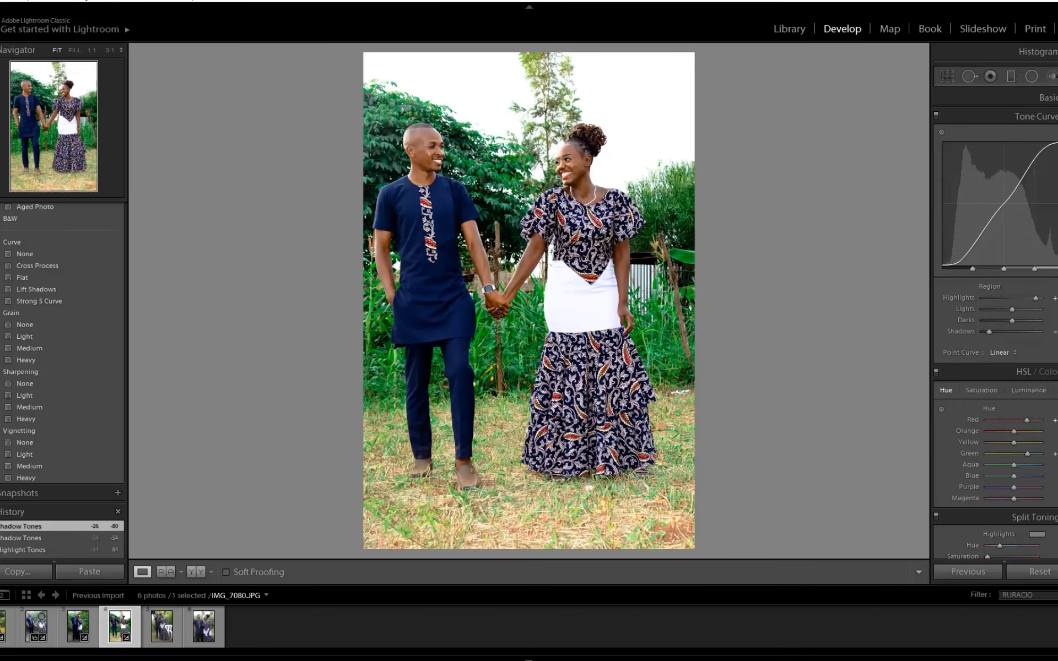
- Set IMG_7080's sharpening amount to 46 and check the woman's face close up
{"action": "left_click", "coordinate": [1035, 116]}
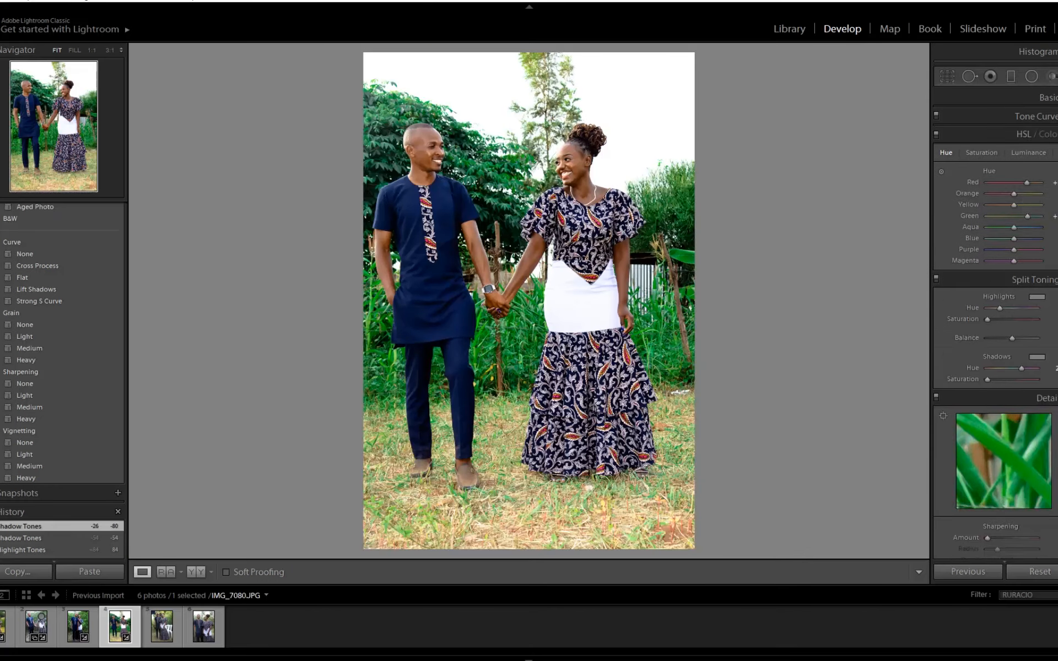
{"action": "scroll", "coordinate": [995, 331], "scroll_direction": "down", "scroll_amount": 5}
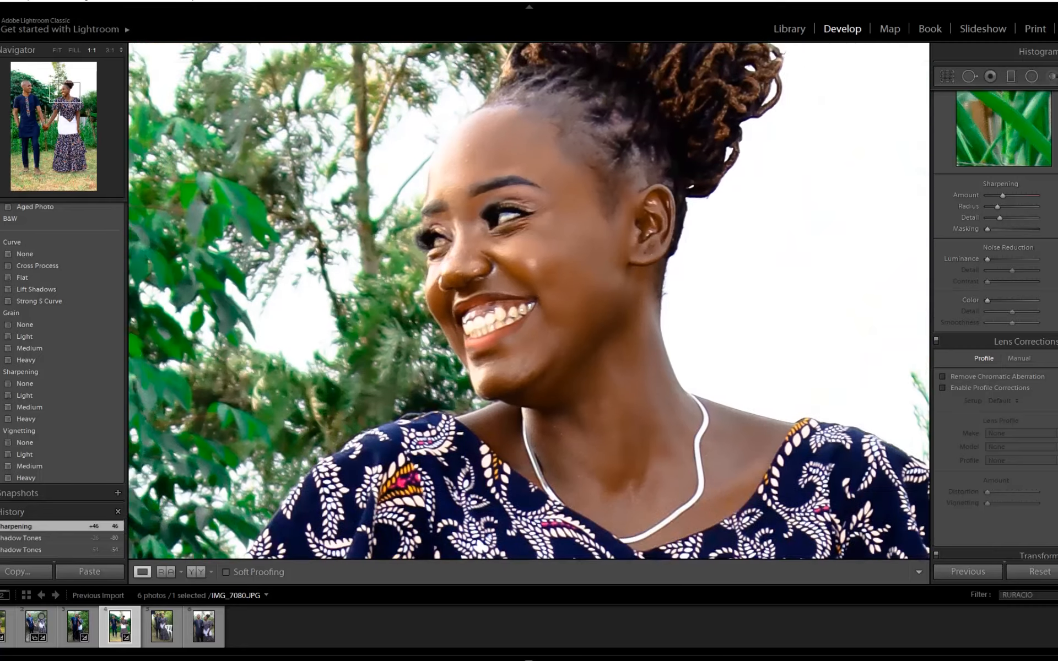
{"action": "left_click_drag", "start_coordinate": [529, 320], "coordinate": [521, 282]}
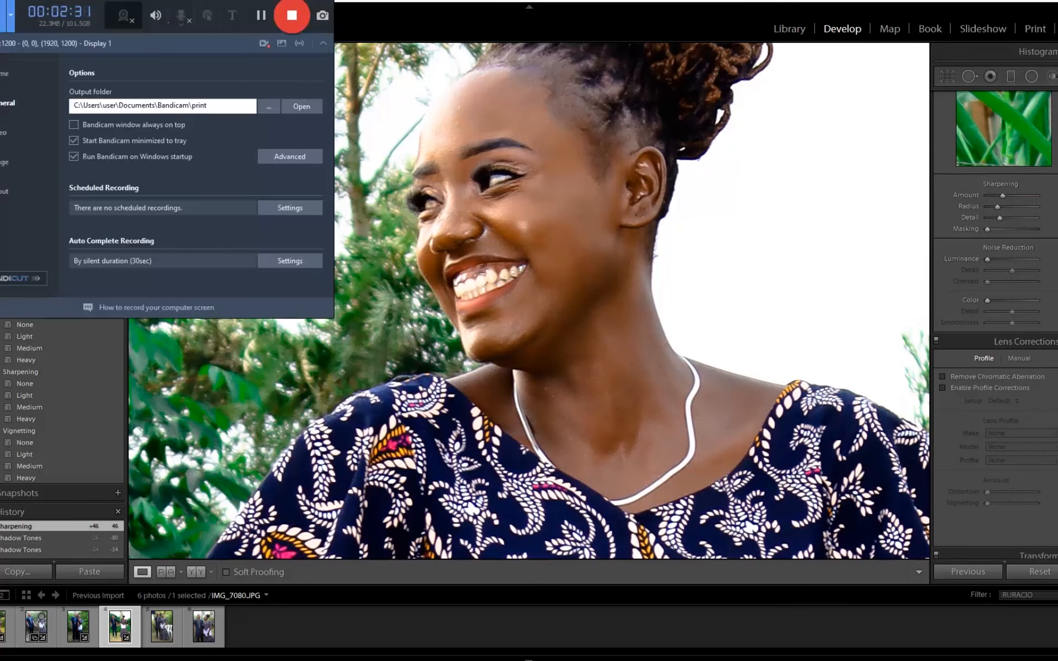
{"action": "left_click_drag", "start_coordinate": [496, 358], "coordinate": [532, 141]}
- Compare the lens correction options on IMG_7080, keep only Remove Chromatic Aberration enabled, and check details down to the shoes
{"action": "left_click", "coordinate": [942, 377]}
{"action": "left_click", "coordinate": [943, 377]}
{"action": "left_click", "coordinate": [943, 388]}
{"action": "left_click", "coordinate": [943, 388]}
{"action": "left_click", "coordinate": [943, 377]}
{"action": "left_click", "coordinate": [575, 386]}
{"action": "left_click", "coordinate": [575, 551]}
{"action": "left_click_drag", "start_coordinate": [606, 138], "coordinate": [772, 482]}
{"action": "left_click_drag", "start_coordinate": [69, 174], "coordinate": [33, 170]}
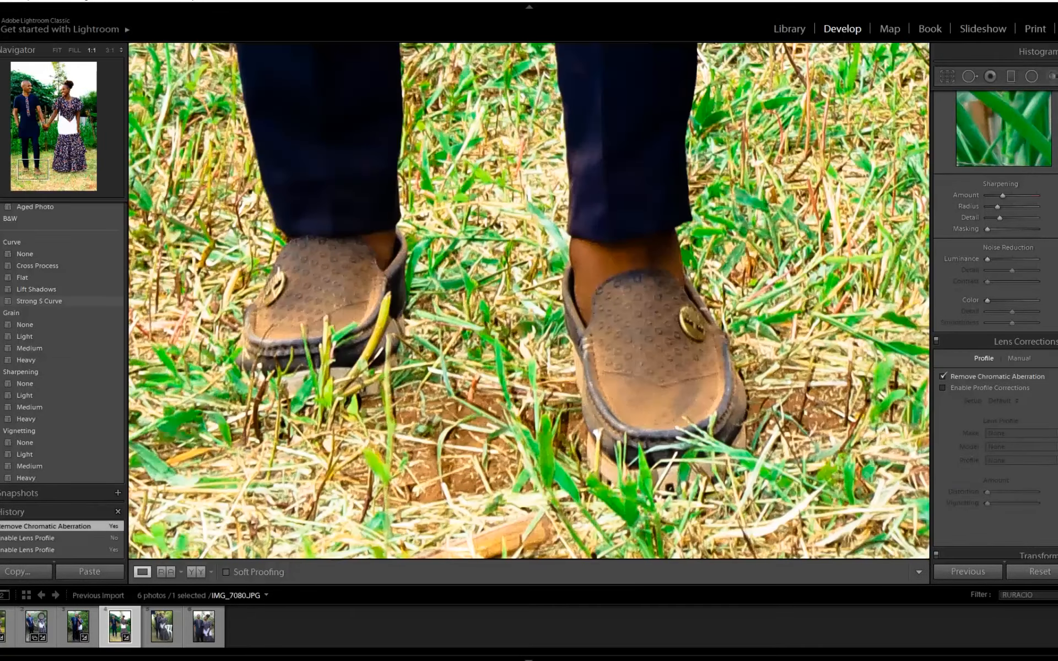
- Try the Strong S Curve preset on IMG_7080 and switch back to the None curve preset
{"action": "left_click", "coordinate": [39, 301]}
{"action": "left_click", "coordinate": [416, 400]}
{"action": "left_click", "coordinate": [416, 400]}
{"action": "left_click", "coordinate": [24, 254]}
{"action": "left_click", "coordinate": [416, 400]}
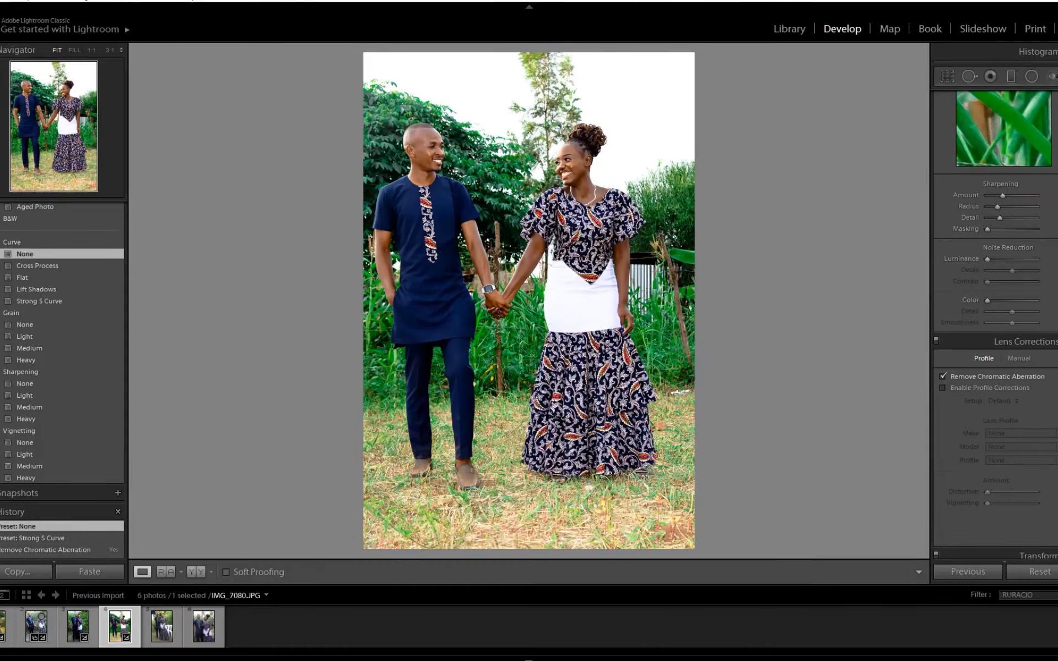
- Heal the white litter in the grass beside the woman's dress in IMG_7080 with enlarged Spot Removal circles
{"action": "left_click", "coordinate": [503, 305]}
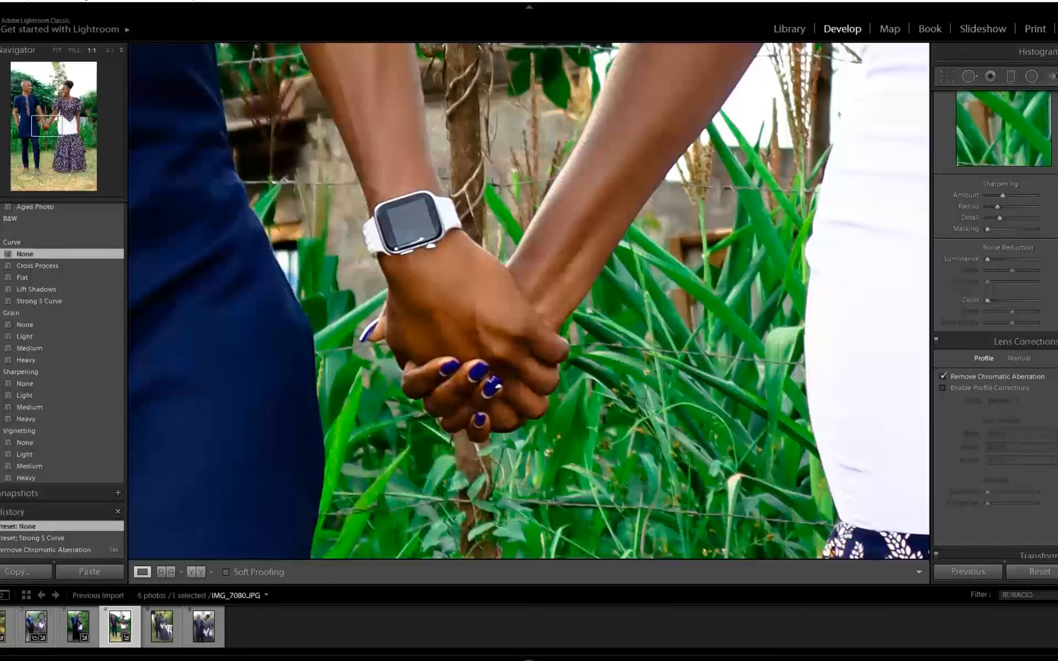
{"action": "left_click_drag", "start_coordinate": [47, 126], "coordinate": [59, 106]}
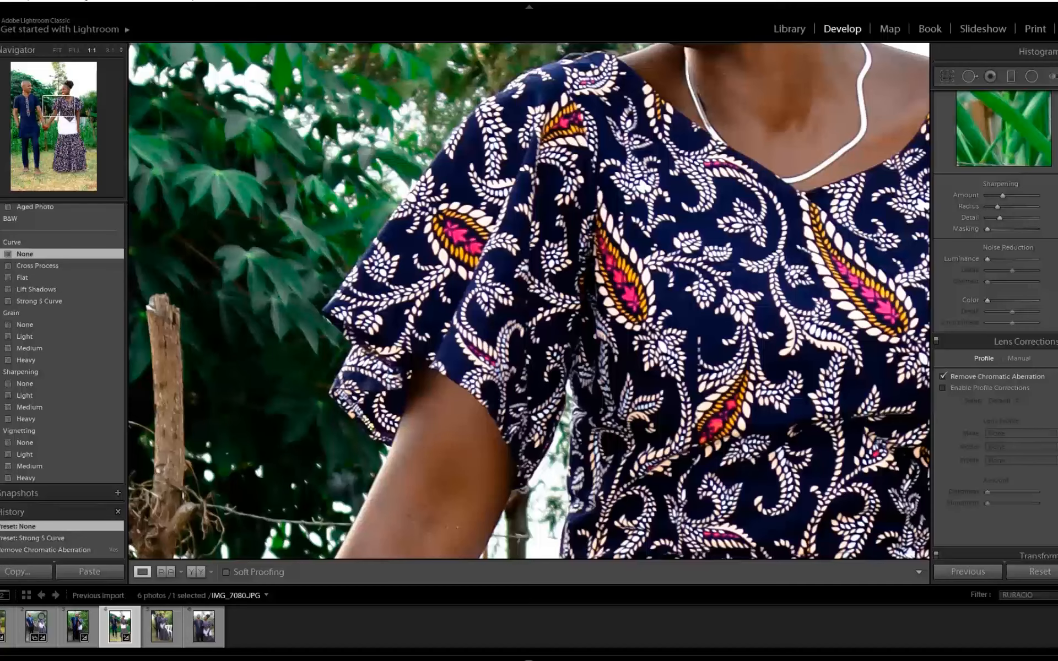
{"action": "left_click_drag", "start_coordinate": [58, 107], "coordinate": [89, 129]}
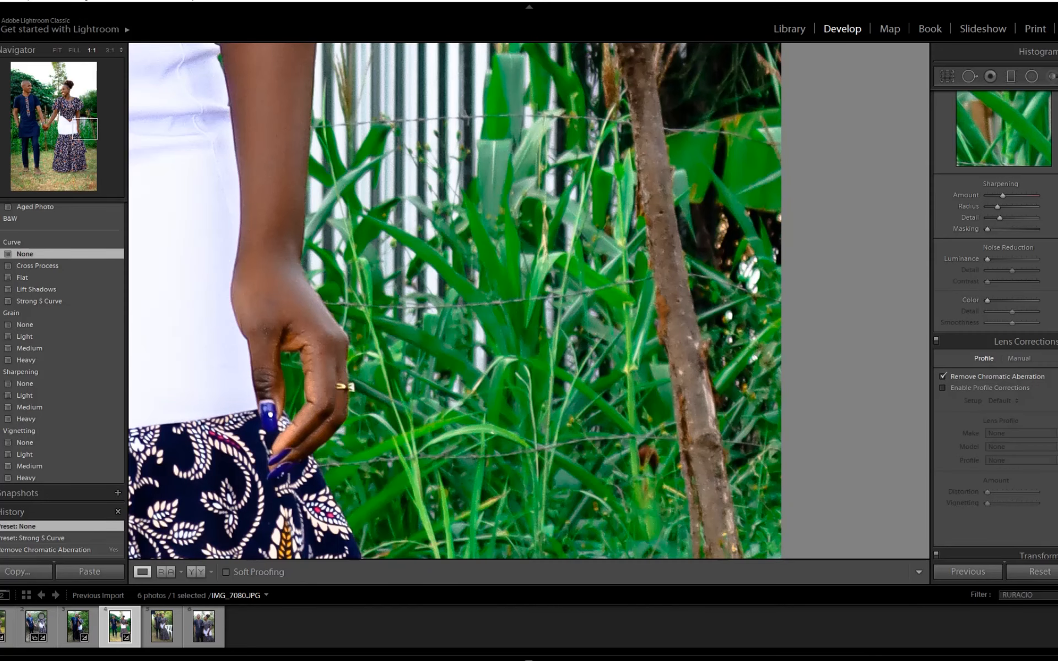
{"action": "left_click_drag", "start_coordinate": [87, 129], "coordinate": [97, 150]}
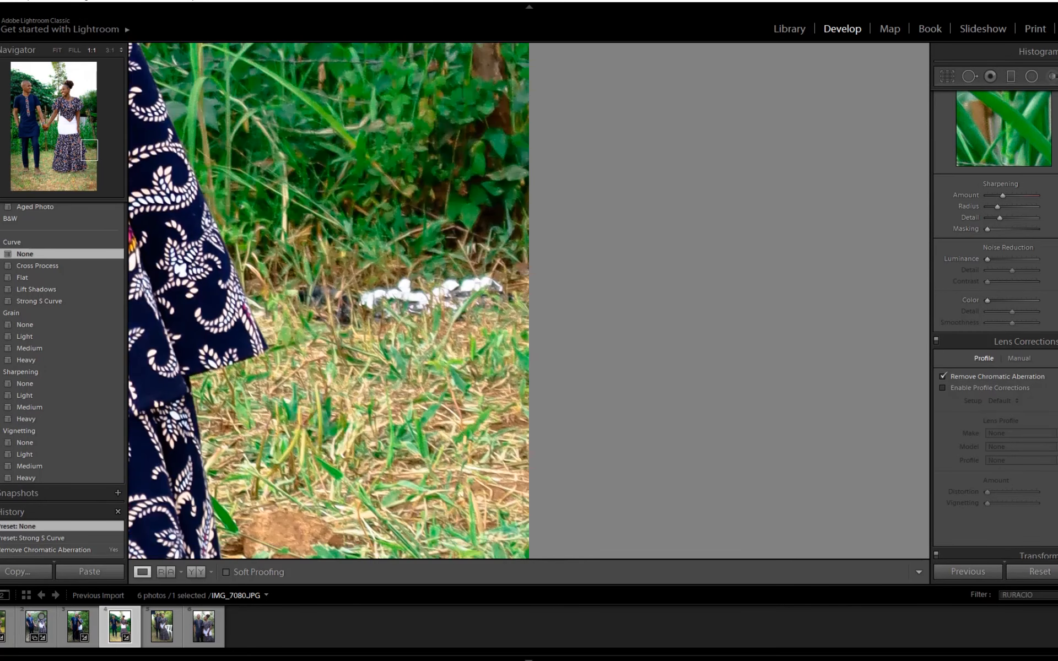
{"action": "left_click", "coordinate": [969, 77]}
{"action": "left_click", "coordinate": [315, 296]}
{"action": "left_click", "coordinate": [371, 298]}
{"action": "left_click", "coordinate": [420, 295]}
{"action": "left_click", "coordinate": [463, 275]}
{"action": "left_click_drag", "start_coordinate": [463, 270], "coordinate": [478, 291]}
{"action": "scroll", "coordinate": [478, 291], "scroll_direction": "up", "scroll_amount": 5}
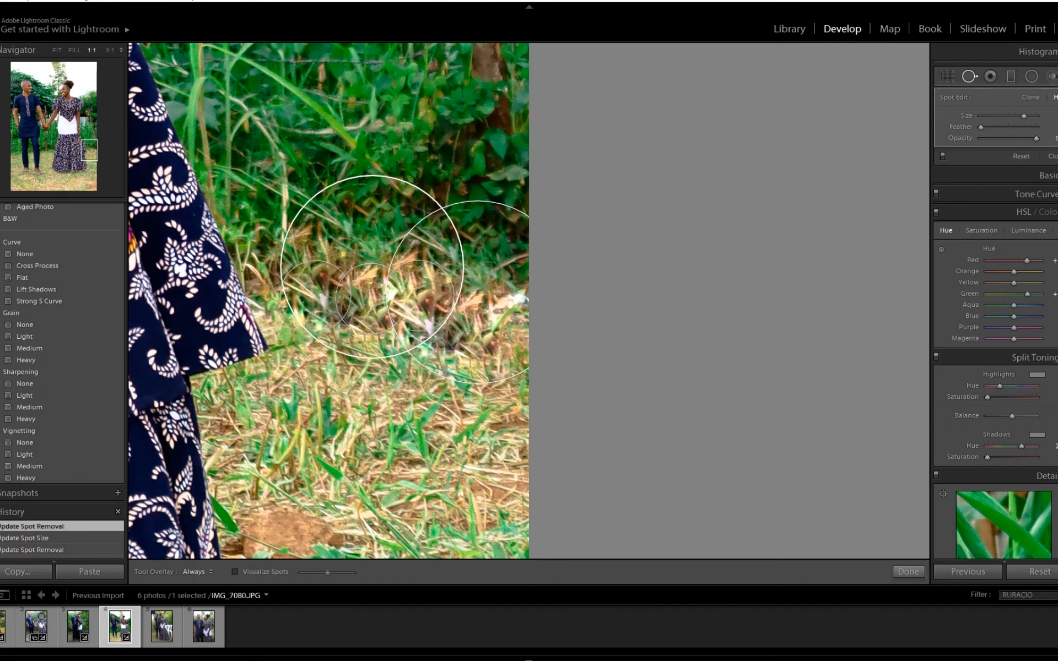
- Undo the extra healing spots and reposition the spot over the litter at the photo's right edge
{"action": "left_click", "coordinate": [369, 366]}
{"action": "key", "text": "ctrl+z"}
{"action": "key", "text": "ctrl+z"}
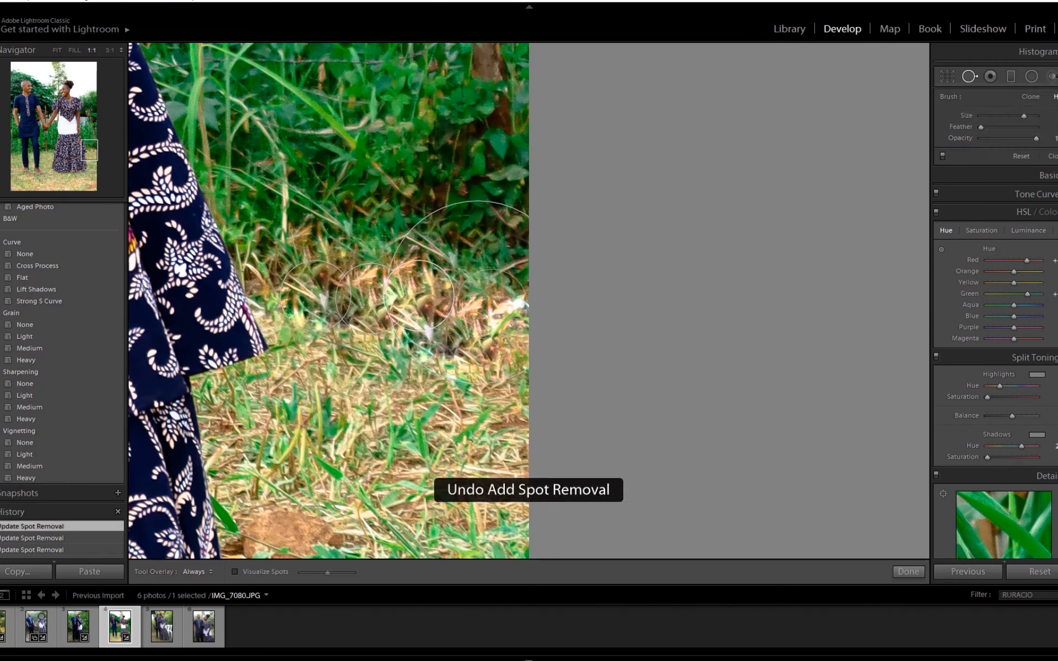
{"action": "left_click_drag", "start_coordinate": [492, 311], "coordinate": [528, 304]}
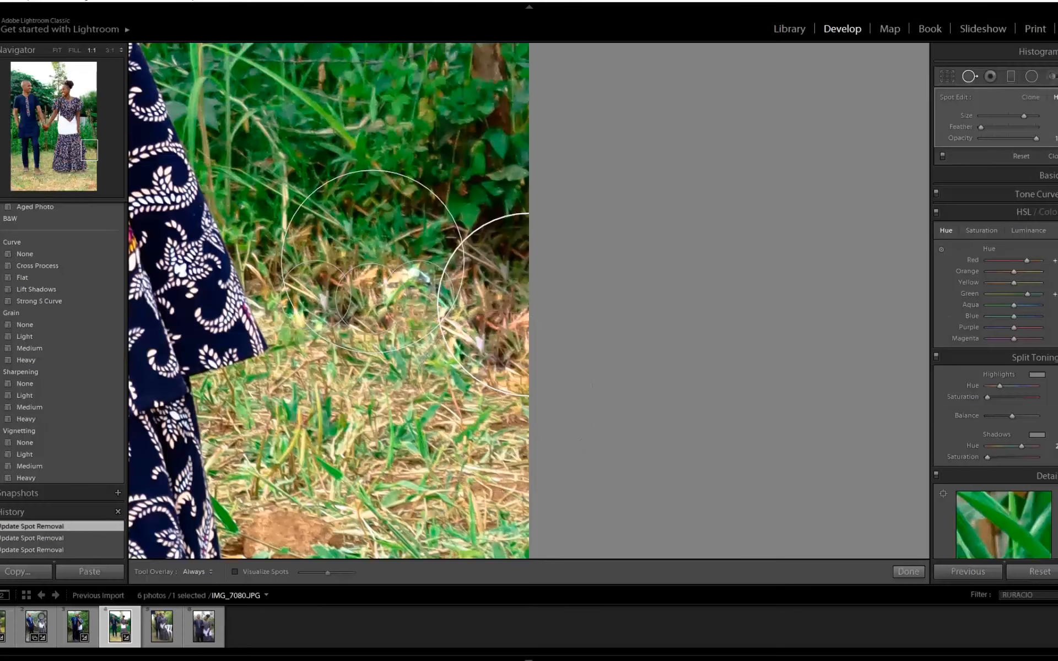
- Heal the pale patch in the grass below the woman's dress in IMG_7080 with Spot Removal
{"action": "left_click", "coordinate": [968, 77]}
{"action": "left_click_drag", "start_coordinate": [419, 306], "coordinate": [629, 308]}
{"action": "left_click", "coordinate": [629, 308]}
{"action": "left_click", "coordinate": [558, 502]}
{"action": "left_click_drag", "start_coordinate": [558, 502], "coordinate": [187, 303]}
{"action": "left_click", "coordinate": [969, 77]}
{"action": "left_click", "coordinate": [400, 310]}
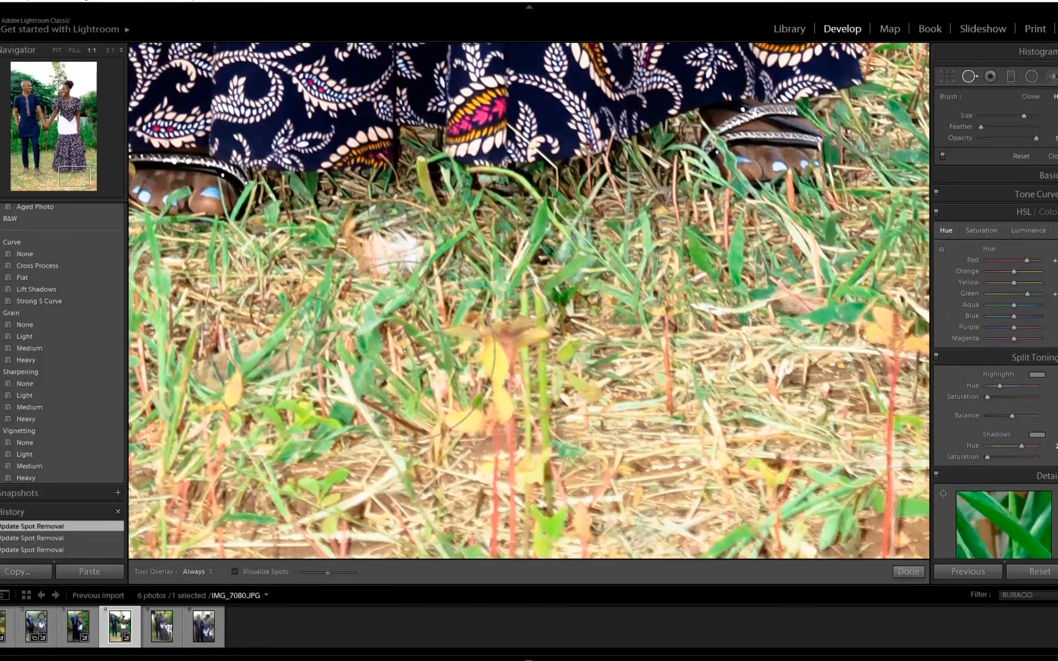
{"action": "left_click_drag", "start_coordinate": [583, 310], "coordinate": [804, 292]}
{"action": "left_click", "coordinate": [968, 76]}
{"action": "left_click", "coordinate": [583, 306]}
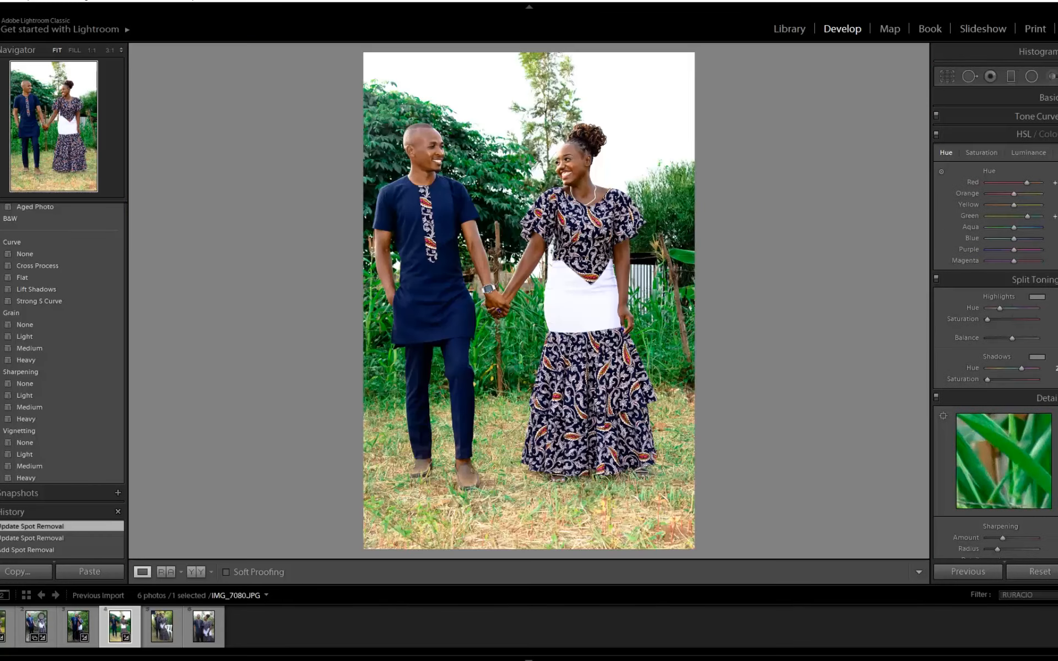
- Try another healing spot in the grass beside the dress in IMG_7080 and undo the last change
{"action": "left_click", "coordinate": [642, 386]}
{"action": "key", "text": "q"}
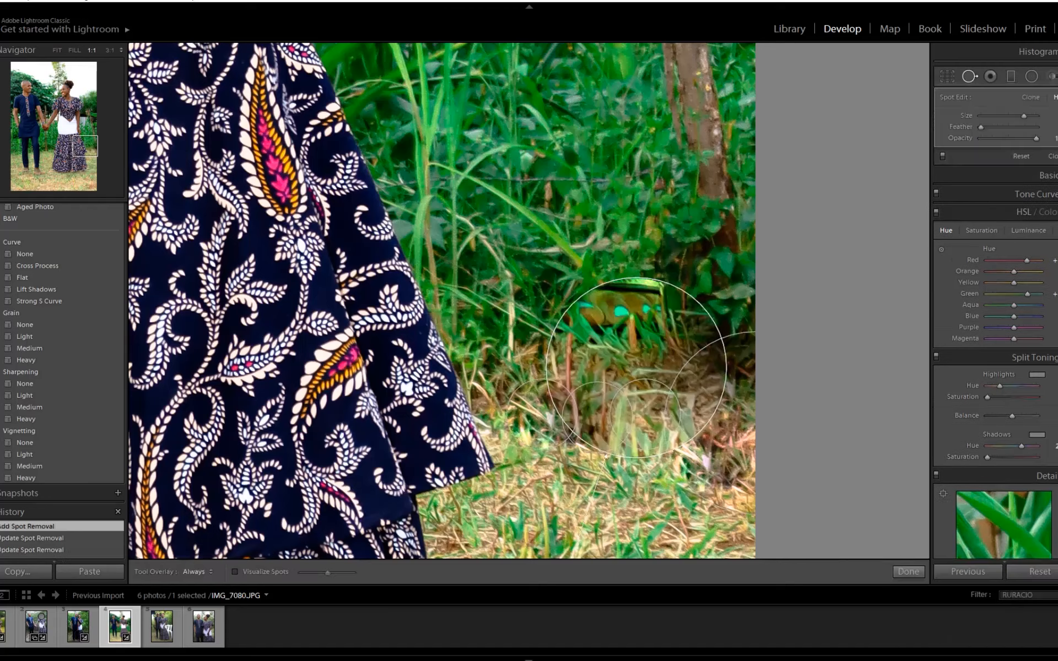
{"action": "left_click", "coordinate": [637, 368]}
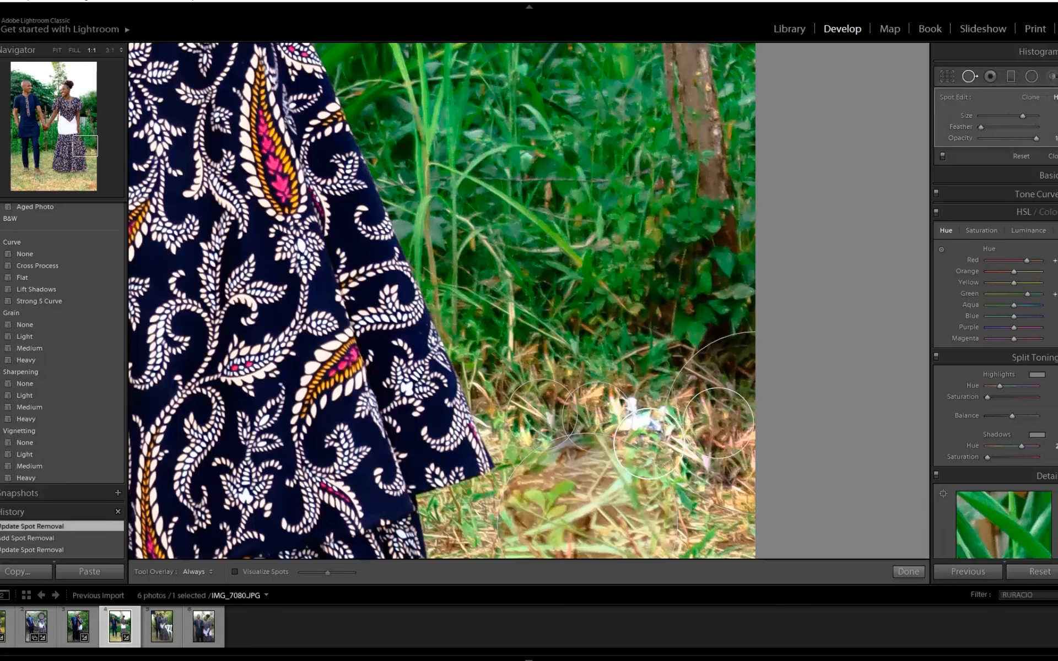
{"action": "key", "text": "ctrl+z"}
{"action": "key", "text": "q"}
{"action": "mouse_move", "coordinate": [85, 146]}
{"action": "left_mouse_down"}
{"action": "mouse_move", "coordinate": [86, 159]}
{"action": "mouse_move", "coordinate": [85, 125]}
{"action": "left_mouse_up"}
{"action": "key", "text": "z"}
- Switch to IMG_7082 and heal the plastic bottle in the grass between the man's leg and the woman's dress
{"action": "left_click", "coordinate": [161, 626]}
{"action": "left_click", "coordinate": [560, 163]}
{"action": "left_click", "coordinate": [560, 162]}
{"action": "left_click", "coordinate": [427, 409]}
{"action": "left_click_drag", "start_coordinate": [661, 469], "coordinate": [281, 83]}
{"action": "key", "text": "q"}
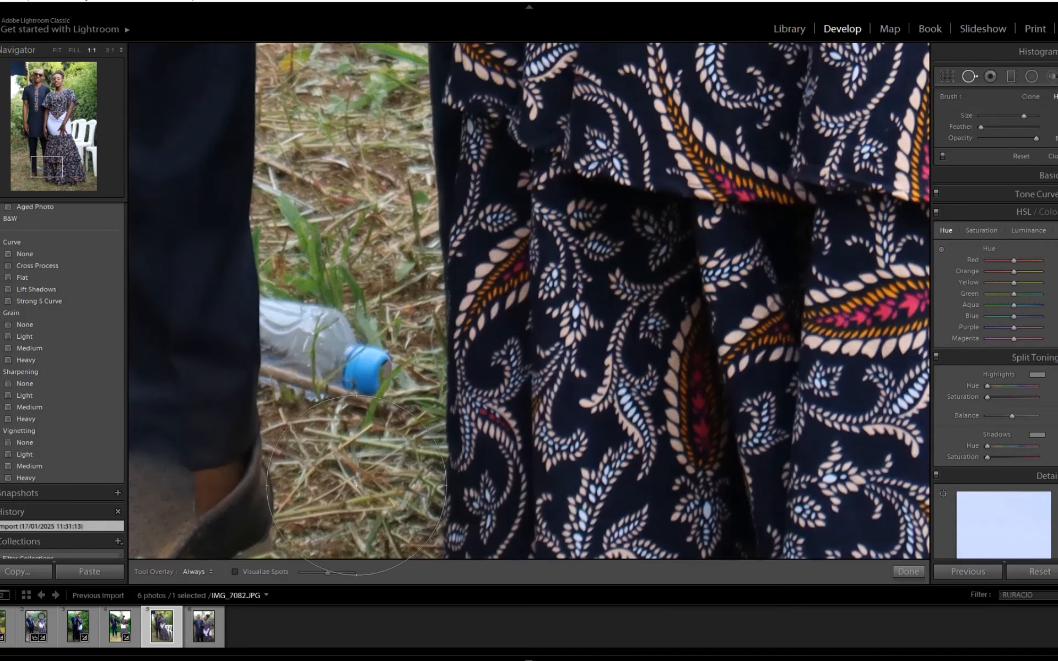
{"action": "left_click", "coordinate": [354, 359]}
{"action": "left_click", "coordinate": [346, 199]}
{"action": "left_click_drag", "start_coordinate": [346, 199], "coordinate": [355, 161]}
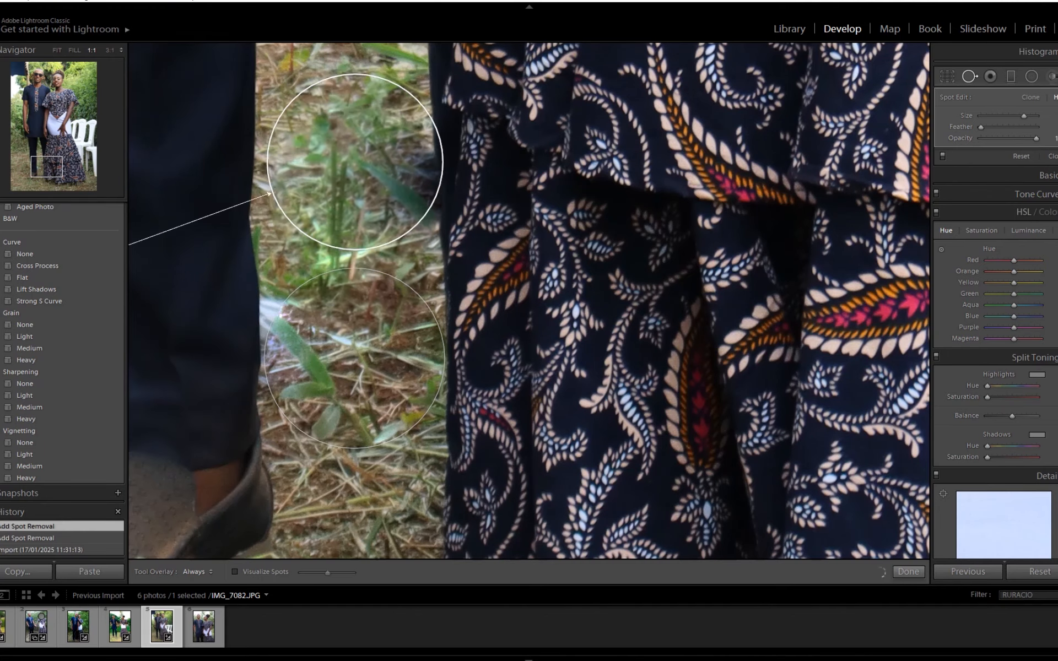
{"action": "left_click", "coordinate": [363, 486]}
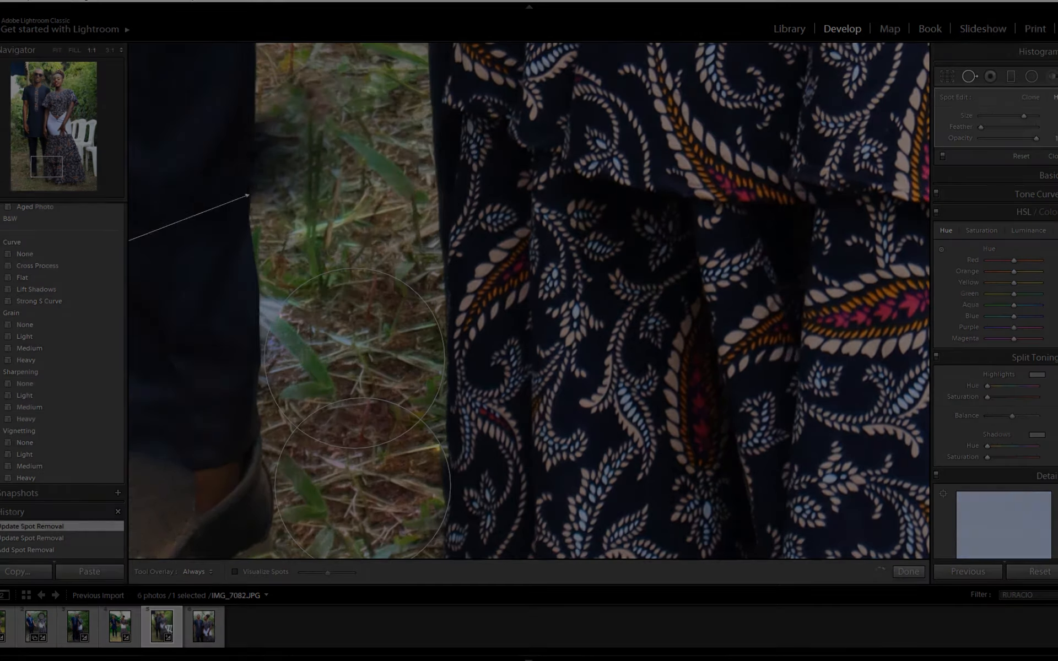